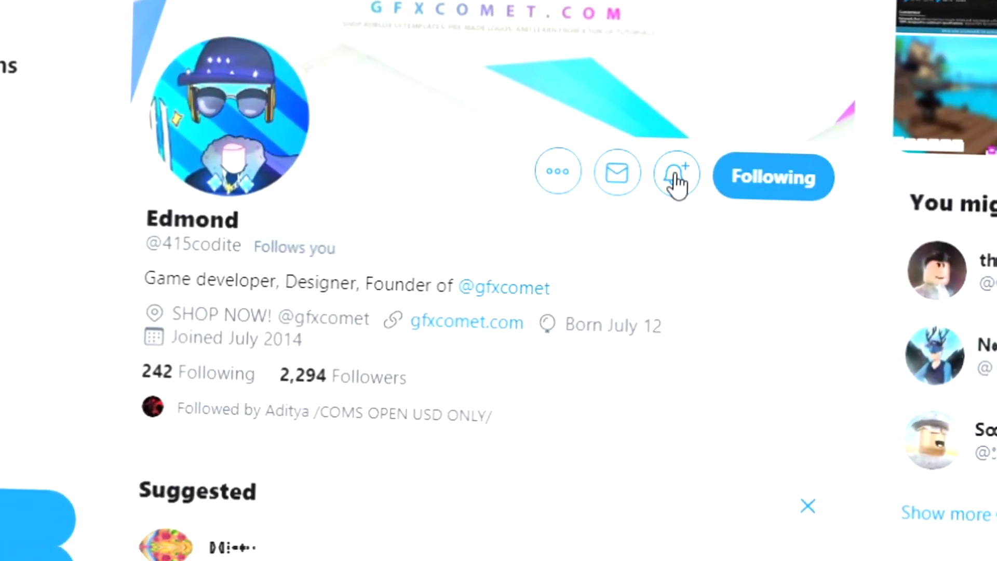
# Turn on the creator's profile notifications, then follow the design-shop profile with notifications on
pyautogui.click(678, 176)
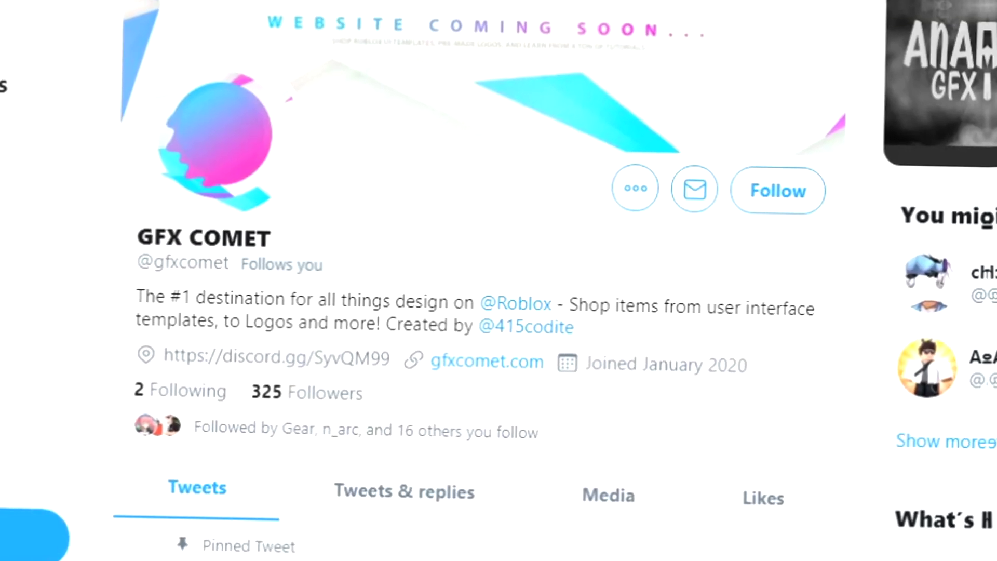
pyautogui.click(785, 200)
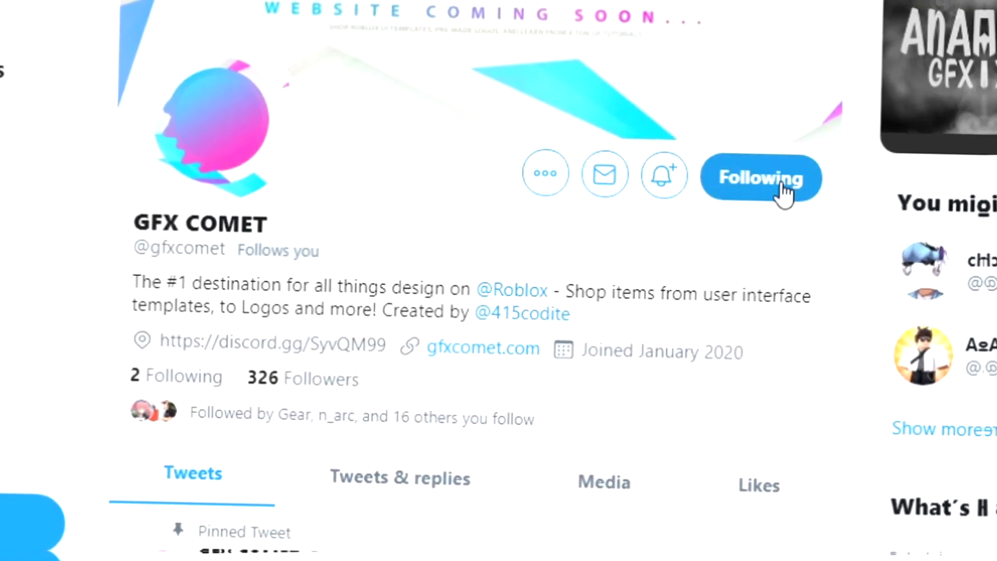
pyautogui.click(675, 187)
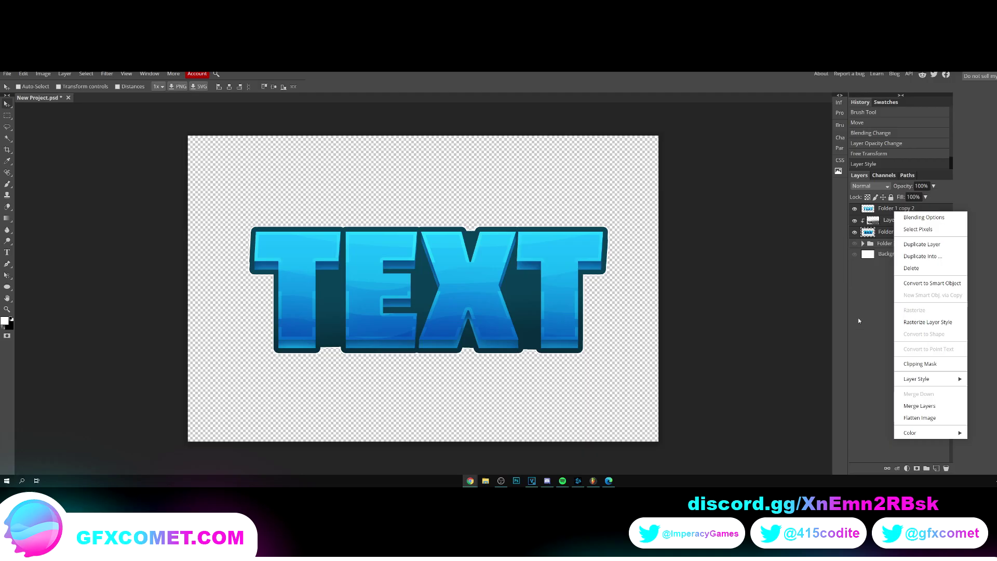
pyautogui.click(859, 318)
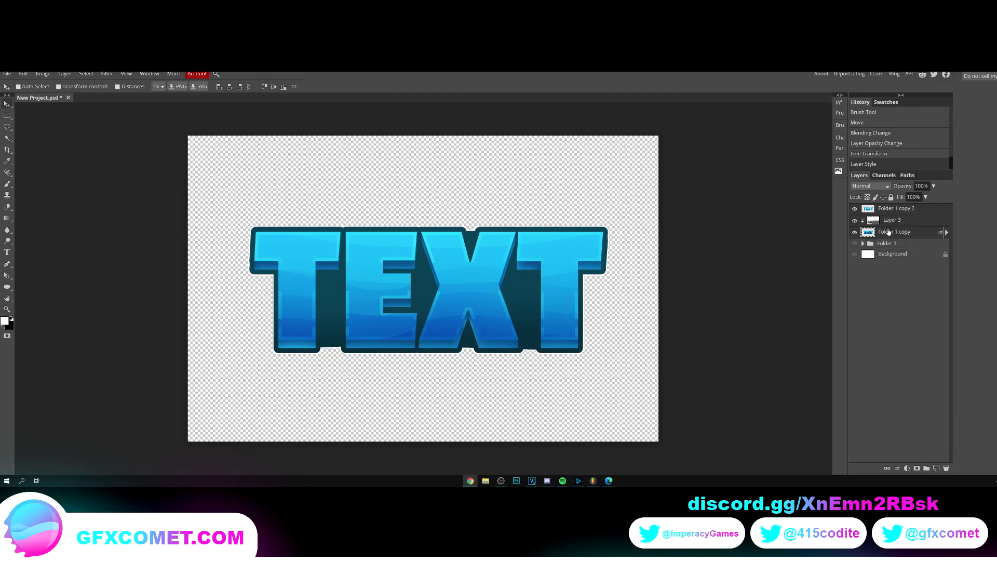
# Group the text layers as Folder 2, merge a duplicate of it, and add empty Layer 4
pyautogui.hotkey('ctrl', 'g')
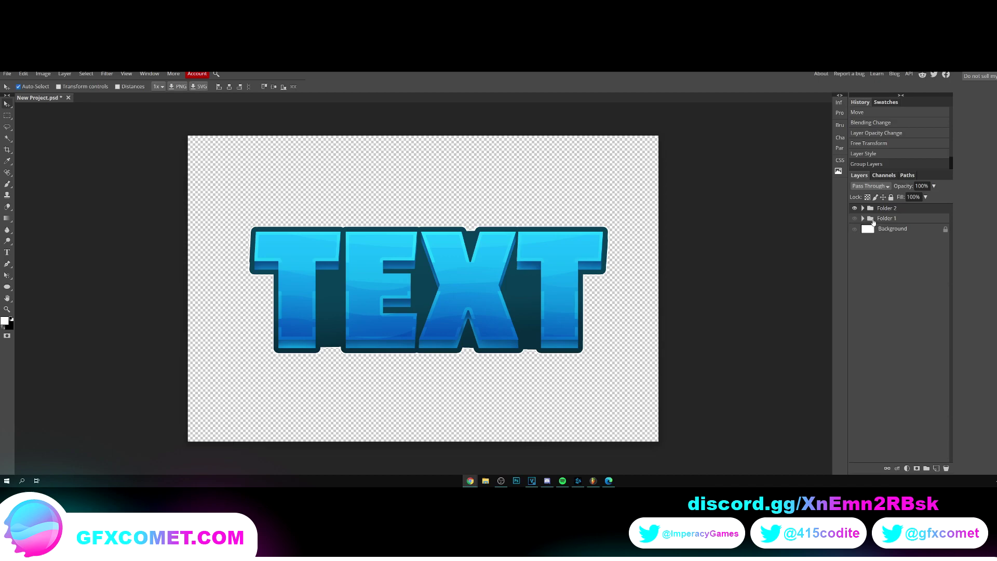
pyautogui.hotkey('ctrl', 'j')
pyautogui.press('ctrl')
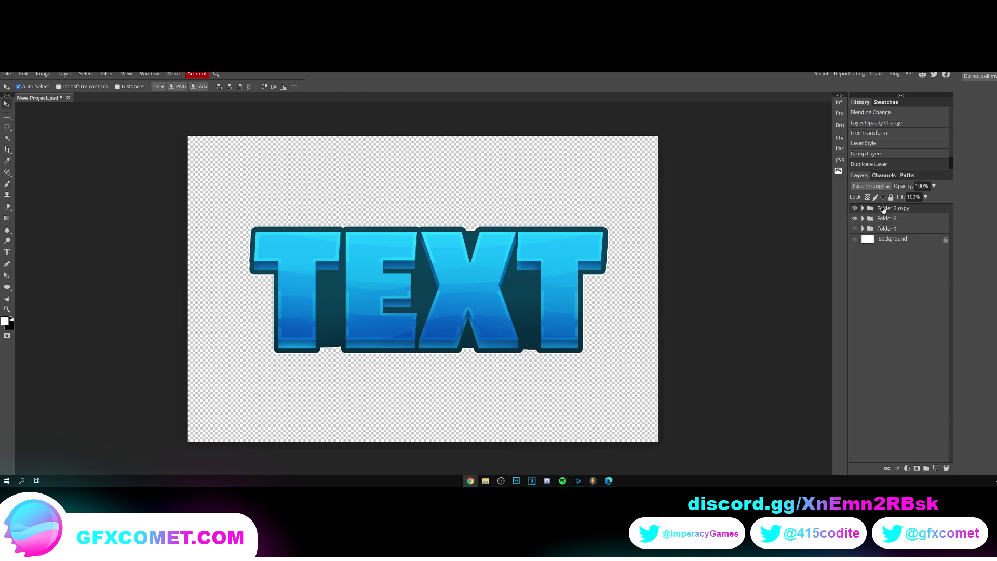
pyautogui.hotkey('ctrl', 'e')
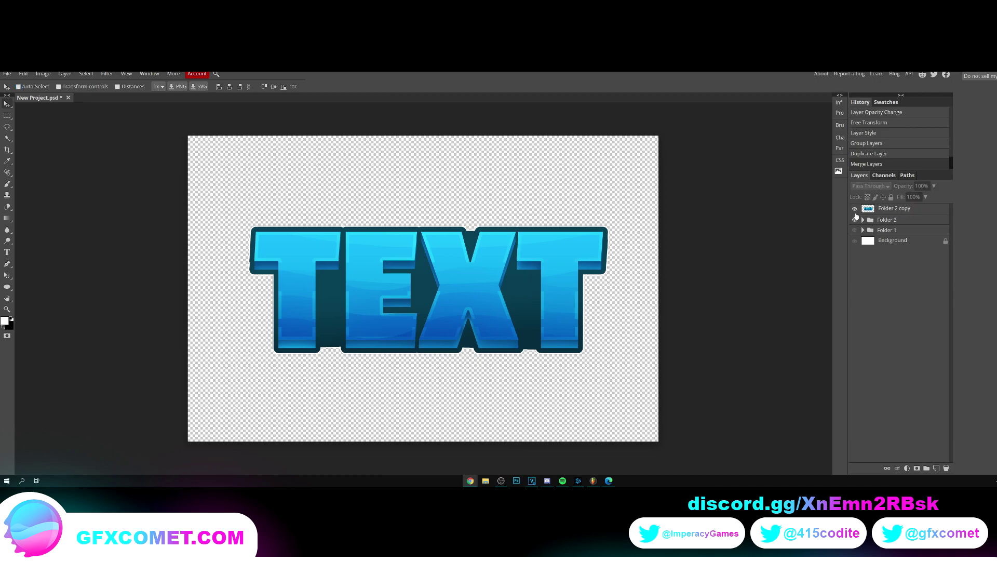
pyautogui.click(916, 208)
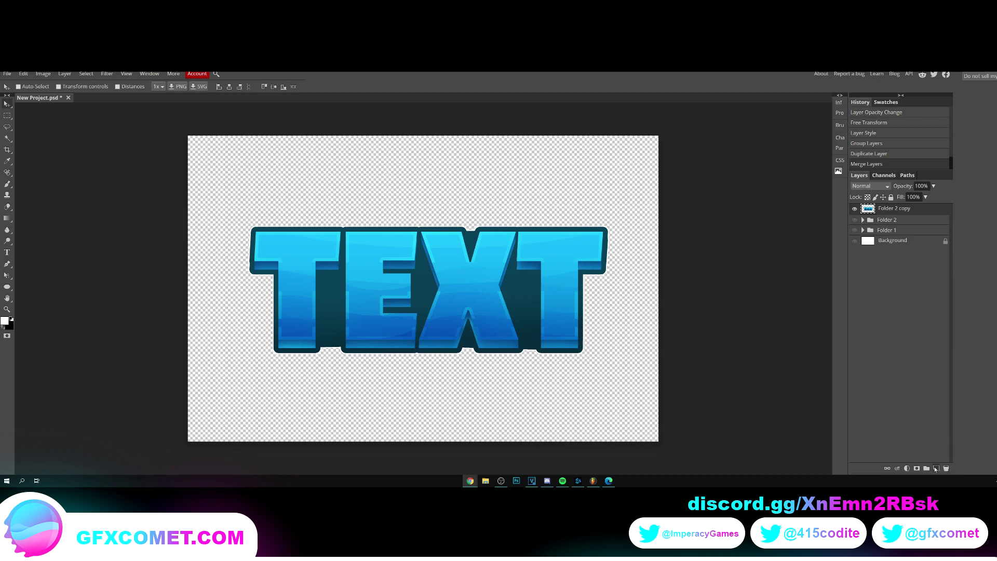
pyautogui.click(936, 468)
pyautogui.rightClick(7, 288)
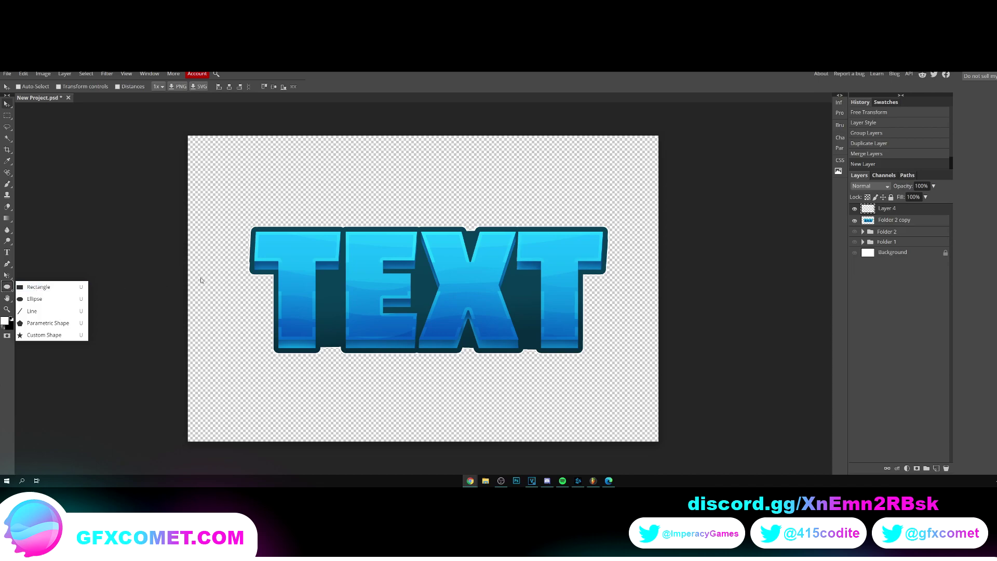
# Draw a long white bar across the middle of TEXT and clip it to the merged text
pyautogui.click(36, 287)
pyautogui.moveTo(238, 283); pyautogui.dragTo(631, 305)
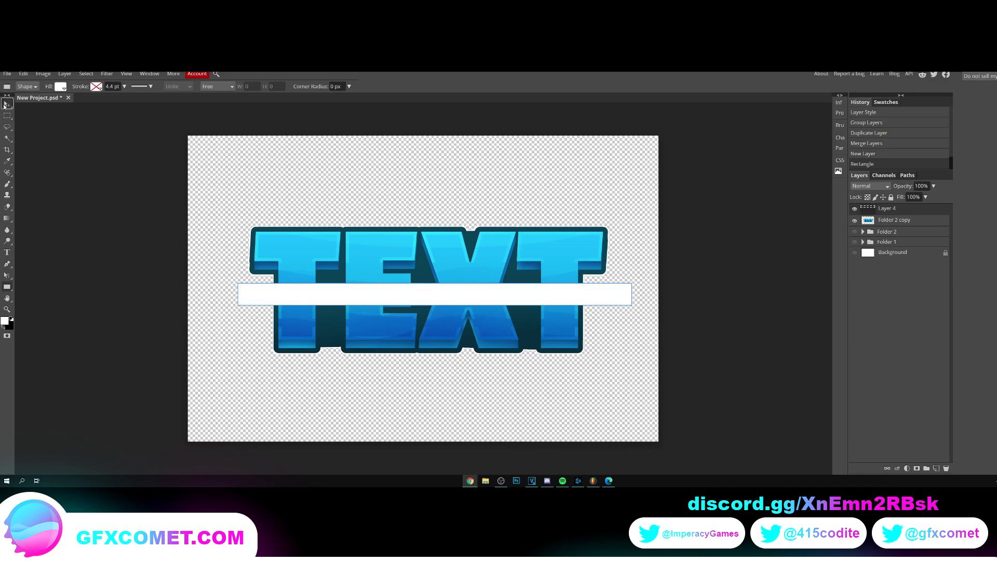
pyautogui.click(6, 103)
pyautogui.rightClick(906, 209)
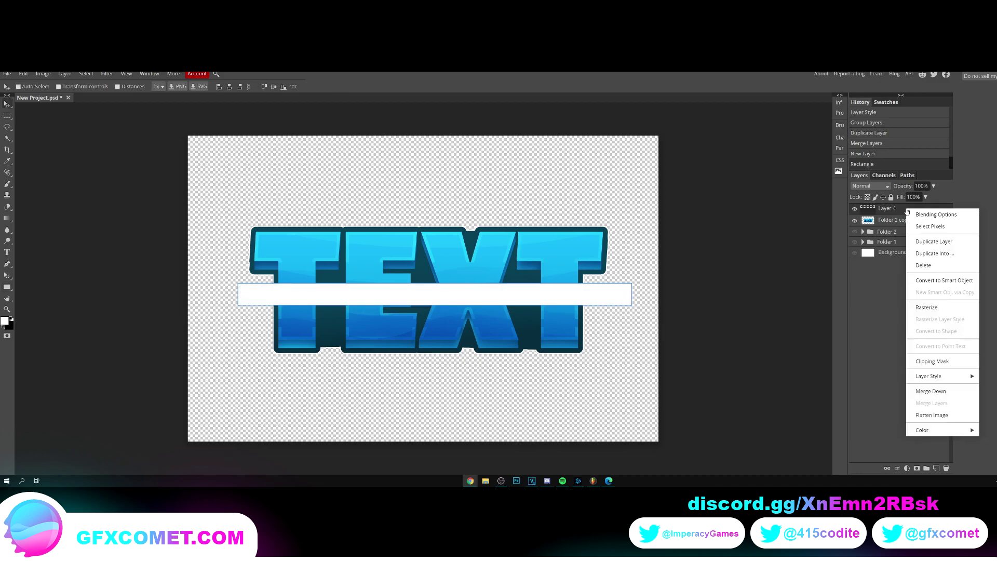
pyautogui.click(947, 362)
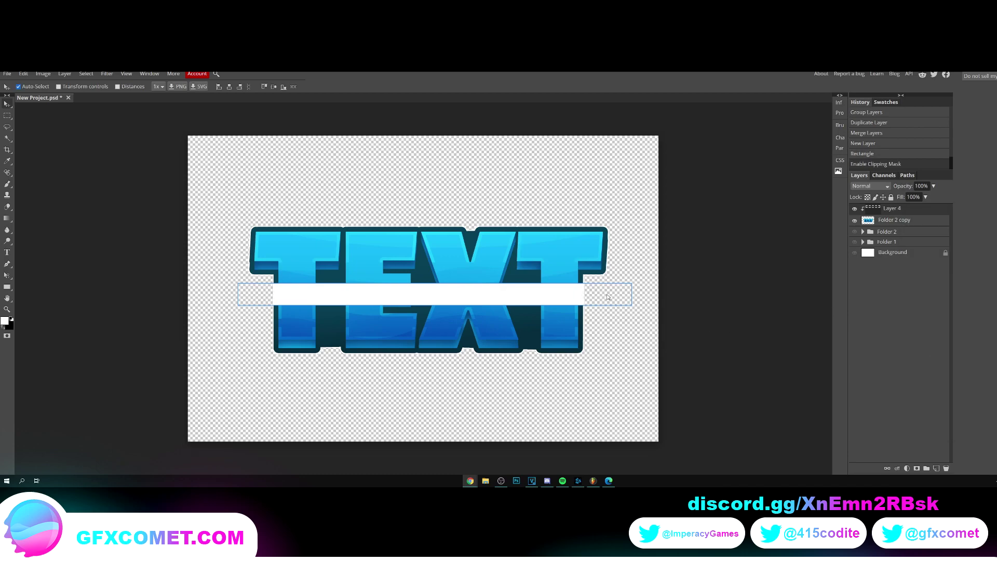
# Tilt and widen the white bar diagonally, then duplicate it into seven clipped stripes
pyautogui.hotkey('ctrl', 'alt', 't')
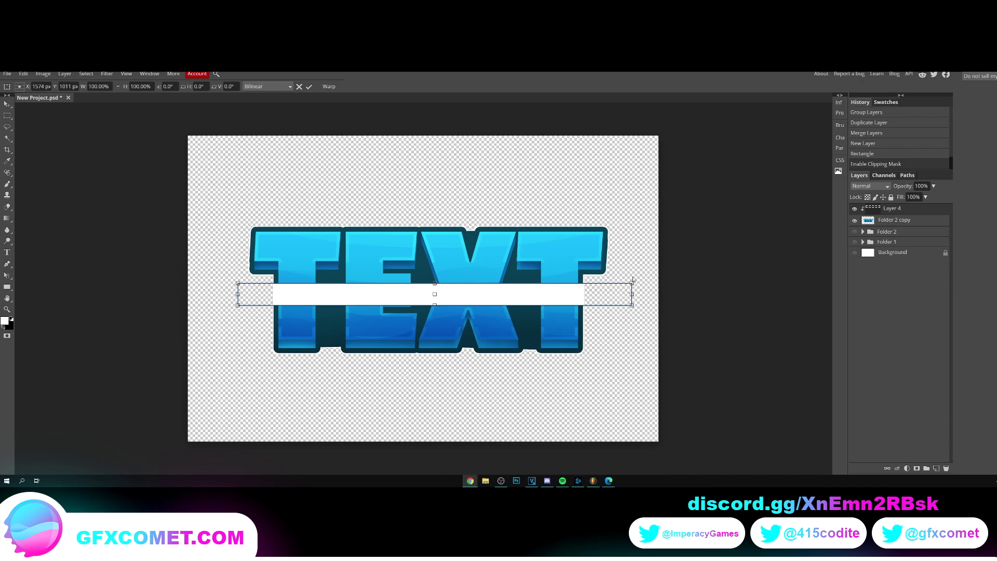
pyautogui.moveTo(634, 282); pyautogui.dragTo(507, 447)
pyautogui.moveTo(447, 297); pyautogui.dragTo(255, 326)
pyautogui.press('Return')
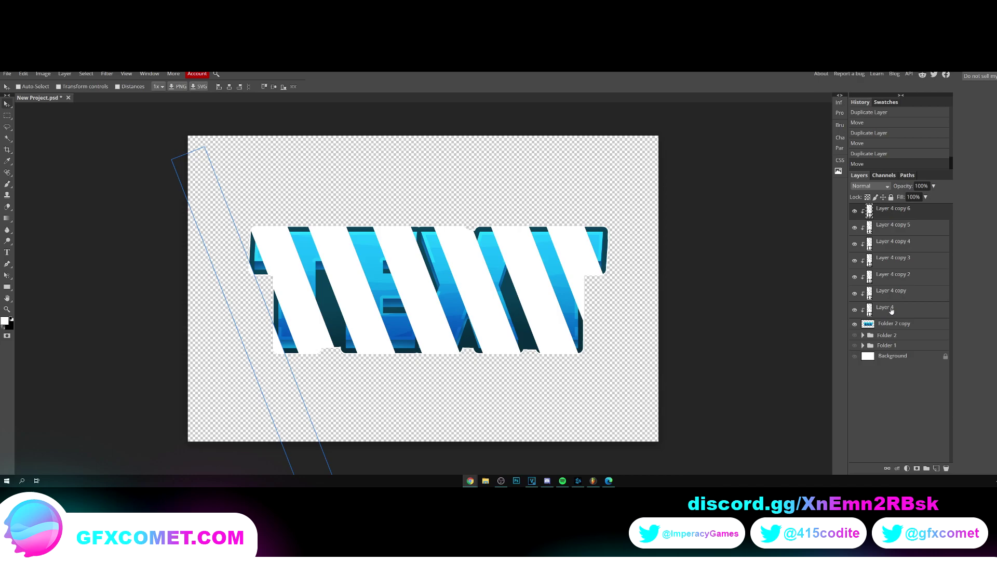
pyautogui.keyDown('shift'); pyautogui.click(892, 308); pyautogui.keyUp('shift')
# Merge the seven stripes into Layer 4, set it to Overlay, and lower its opacity
pyautogui.moveTo(638, 291); pyautogui.dragTo(605, 286)
pyautogui.press('ctrl')
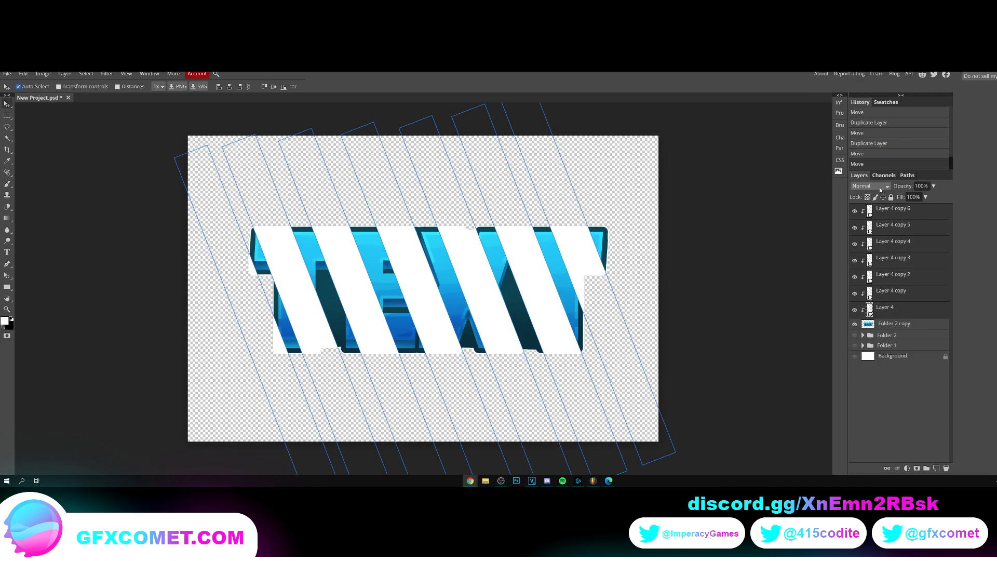
pyautogui.hotkey('ctrl', 'e')
pyautogui.click(878, 186)
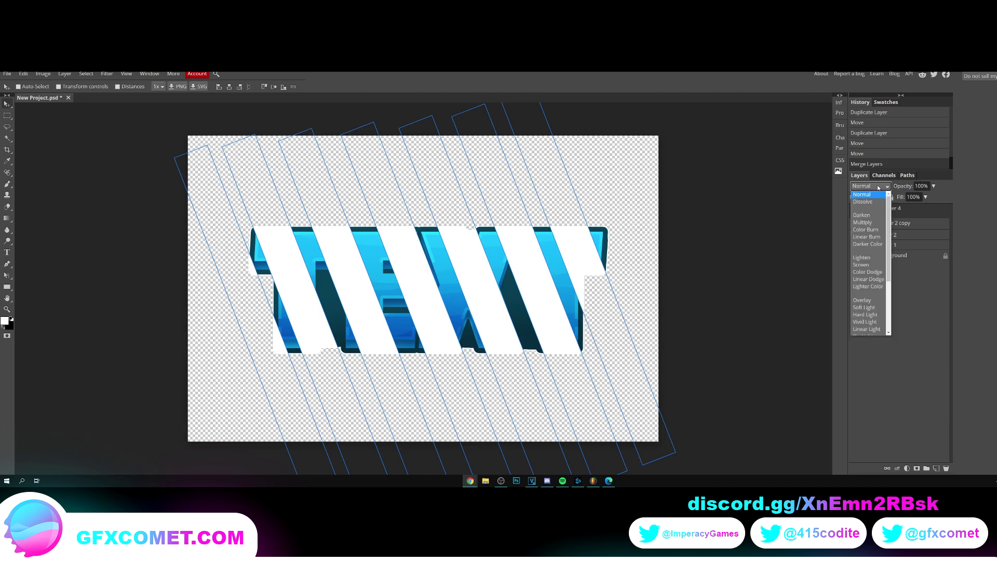
pyautogui.click(868, 295)
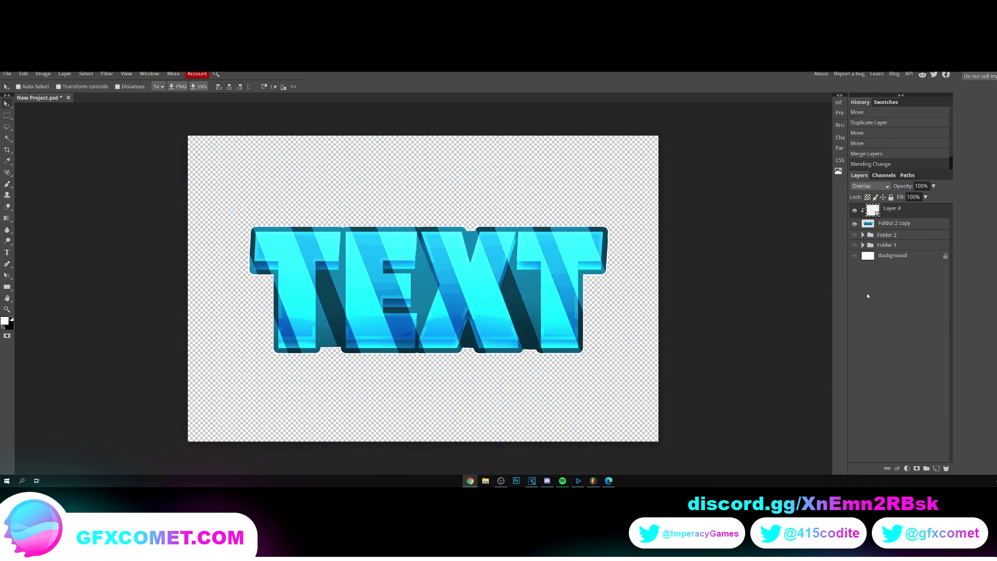
pyautogui.press('2')
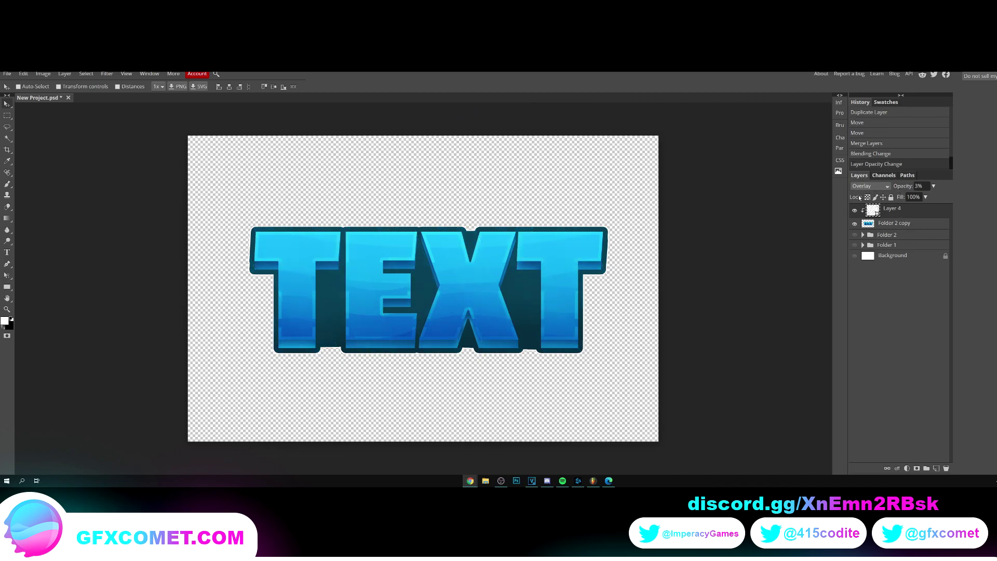
# Set the stripe layer to 39% opacity and rasterize it for erasing
pyautogui.press('3')
pyautogui.press('9')
pyautogui.press('b')
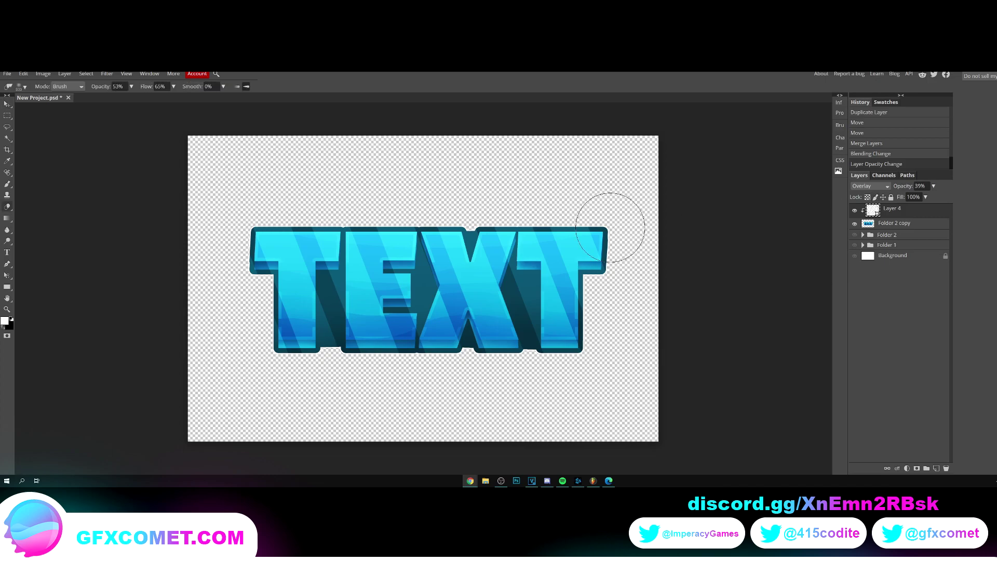
pyautogui.click(360, 300)
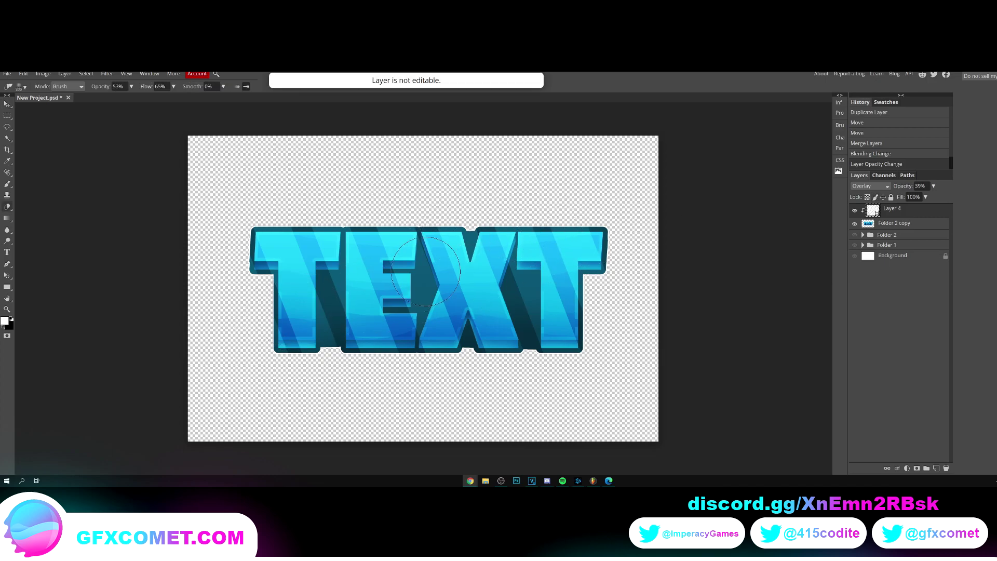
pyautogui.rightClick(912, 213)
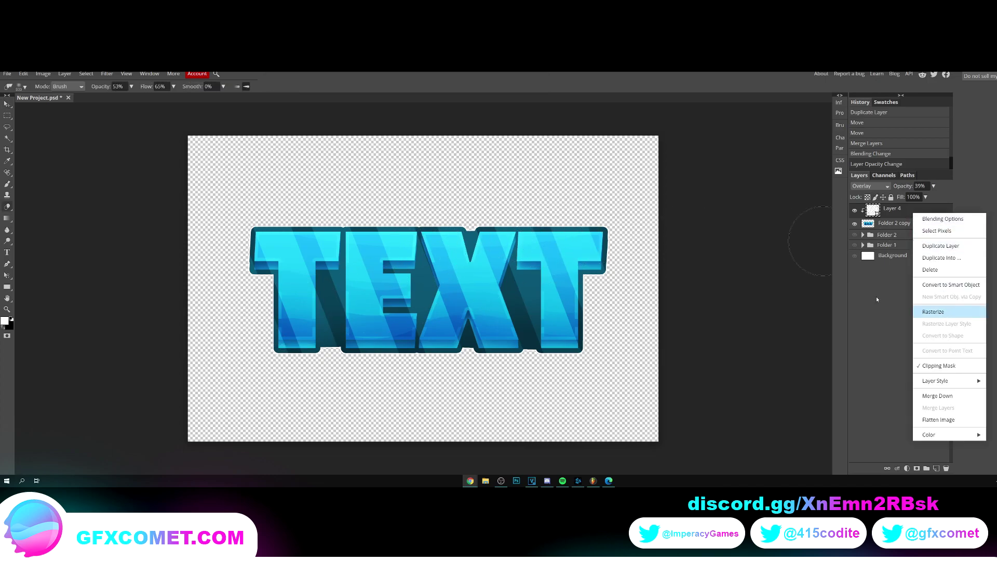
pyautogui.click(946, 313)
# Erase parts of the diagonal stripes on the letters, including the X and final T
pyautogui.moveTo(330, 295); pyautogui.dragTo(364, 281)
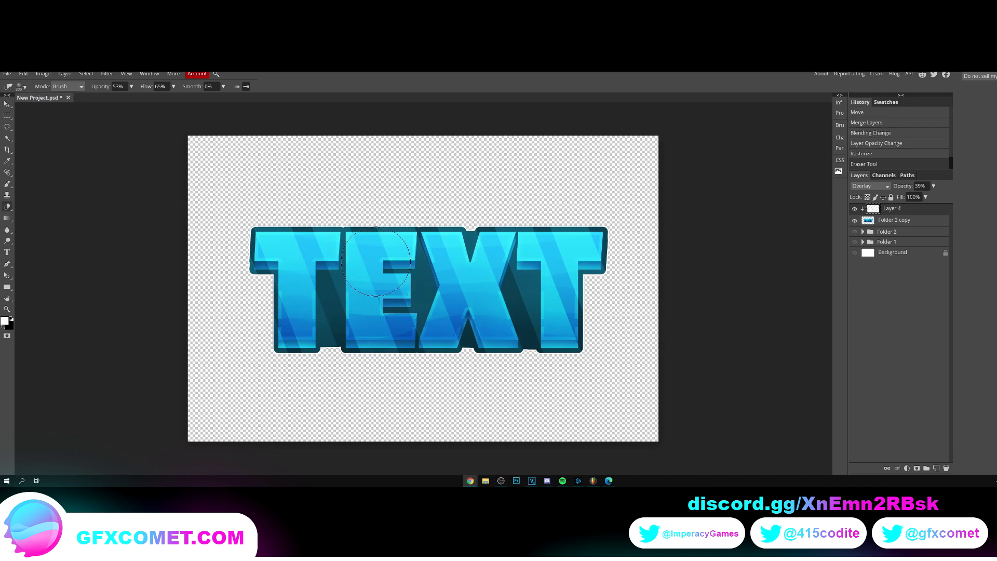
pyautogui.moveTo(245, 256); pyautogui.dragTo(275, 270)
pyautogui.moveTo(290, 311); pyautogui.dragTo(366, 340)
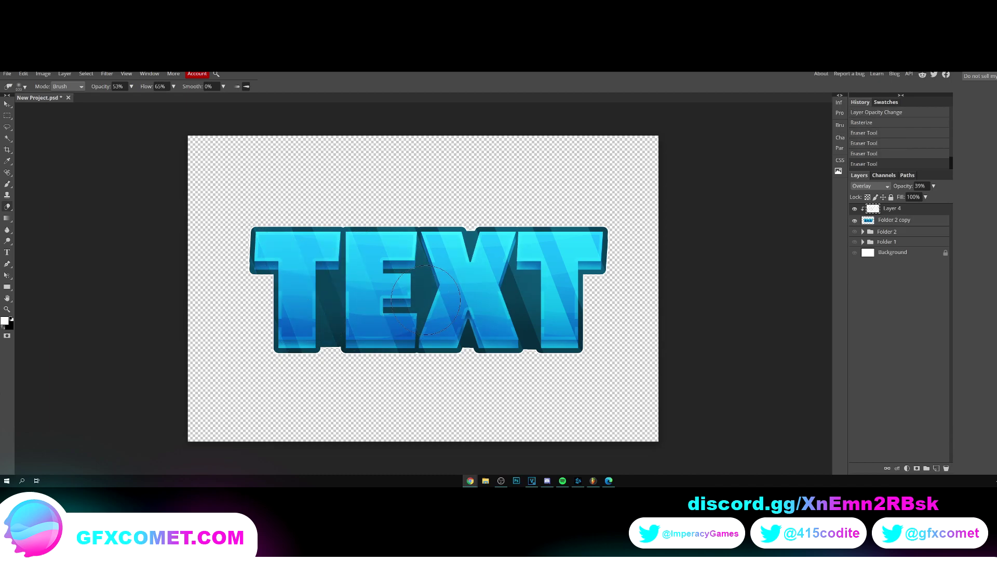
pyautogui.moveTo(467, 273); pyautogui.dragTo(504, 327)
pyautogui.moveTo(540, 278); pyautogui.dragTo(564, 338)
pyautogui.moveTo(483, 276); pyautogui.dragTo(526, 290)
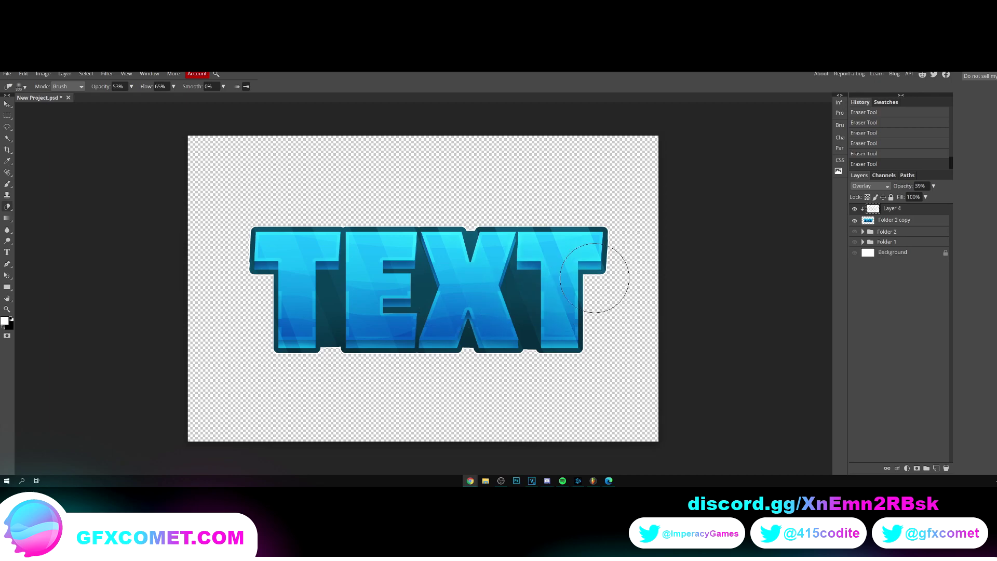
# Merge the erased stripe layer down into the text layer
pyautogui.press('v')
pyautogui.click(892, 224)
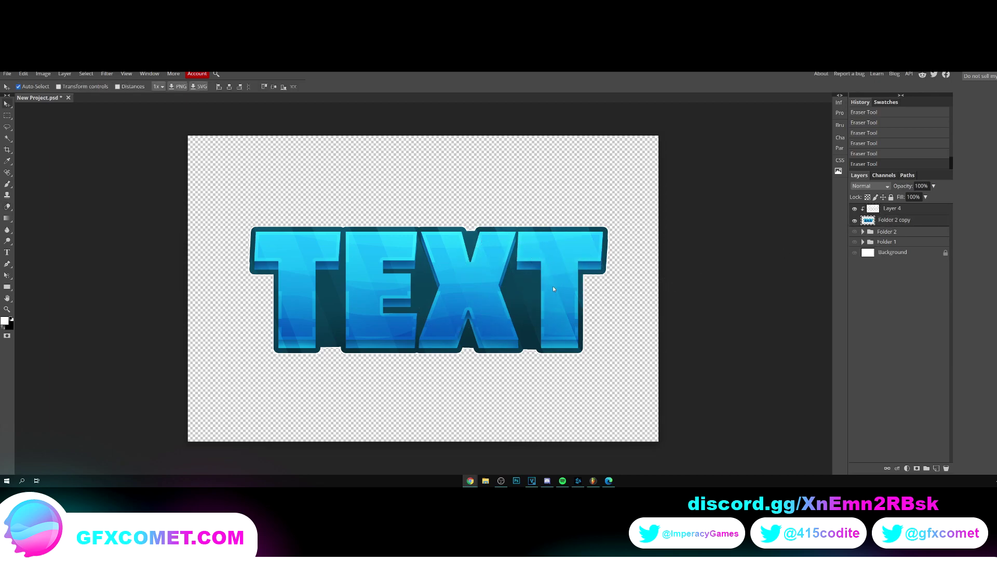
pyautogui.hotkey('ctrl', 'e')
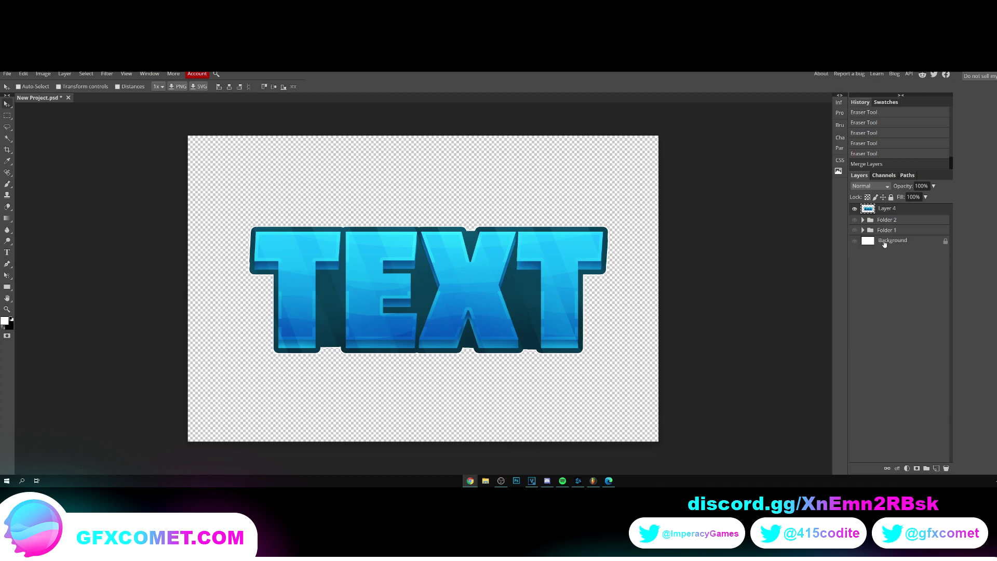
# Show the Background layer and give it a #121212 Color Overlay layer style
pyautogui.click(854, 240)
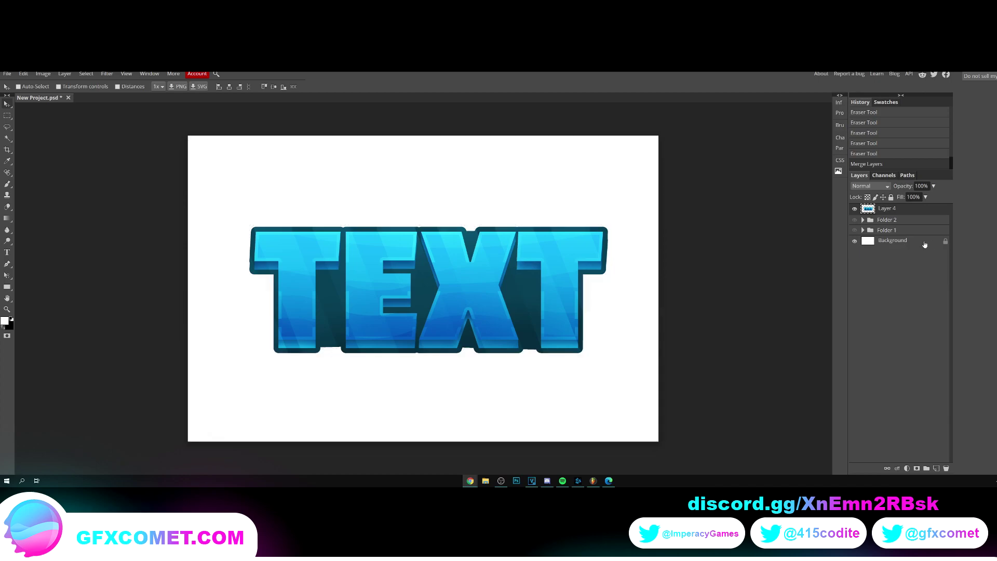
pyautogui.click(921, 243)
pyautogui.rightClick(918, 243)
pyautogui.click(948, 249)
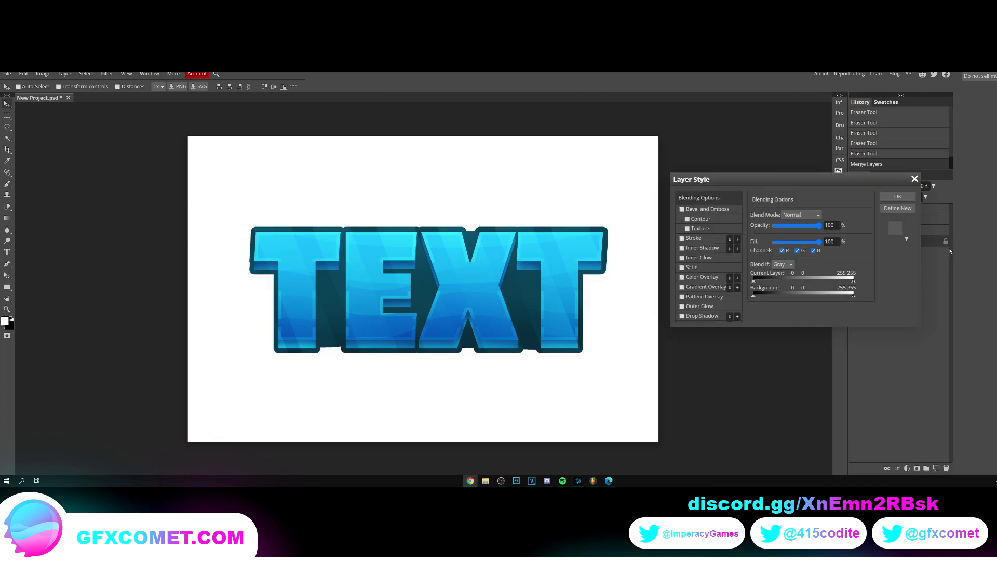
pyautogui.click(703, 276)
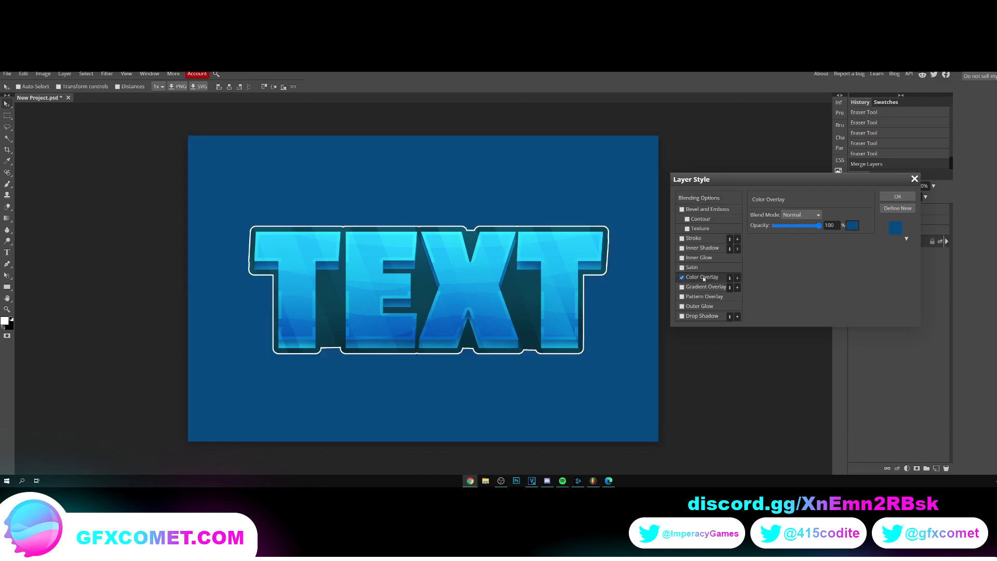
pyautogui.click(852, 225)
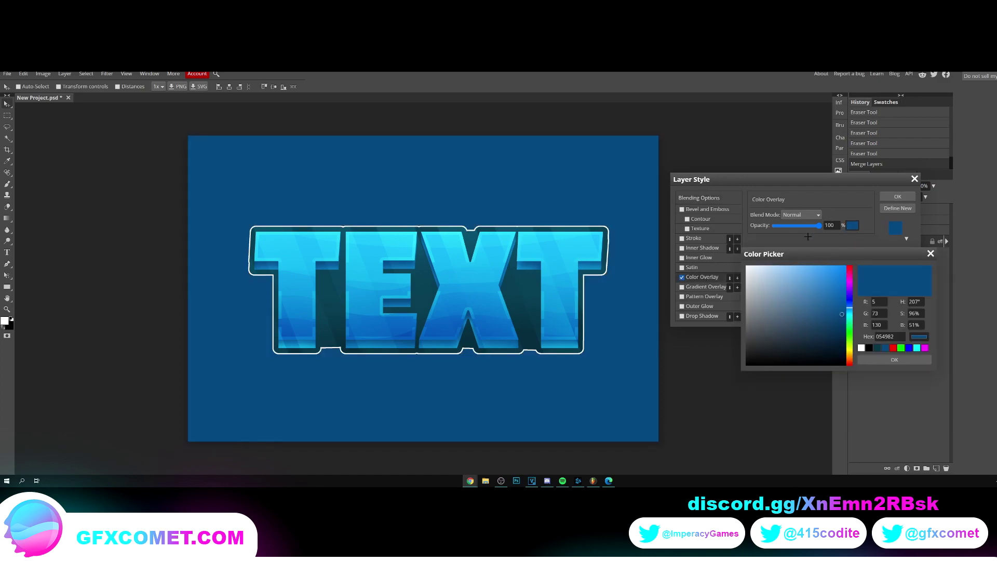
pyautogui.moveTo(771, 344)
pyautogui.mouseDown()
pyautogui.moveTo(733, 358)
pyautogui.moveTo(723, 375)
pyautogui.moveTo(722, 358)
pyautogui.mouseUp()
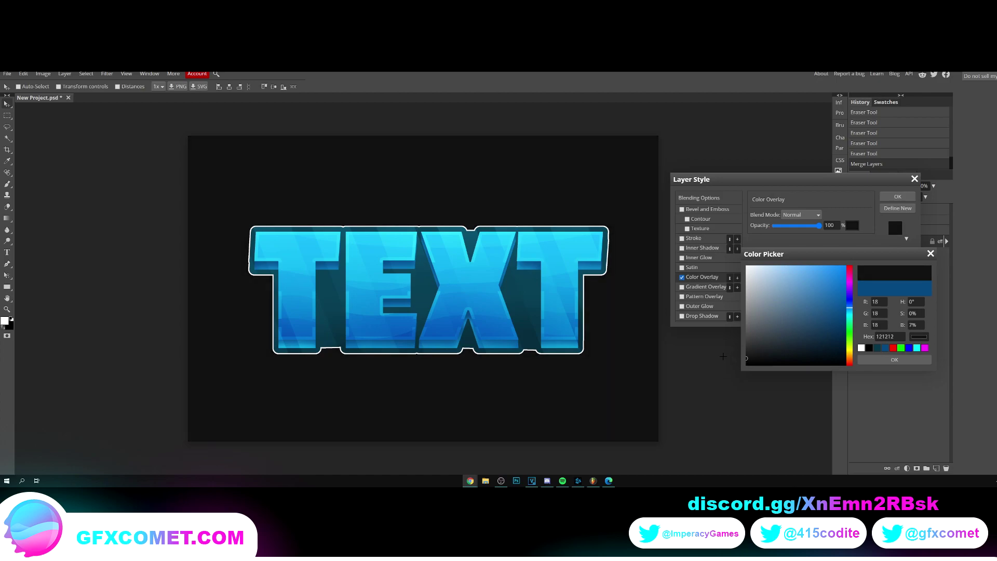
pyautogui.press('Return')
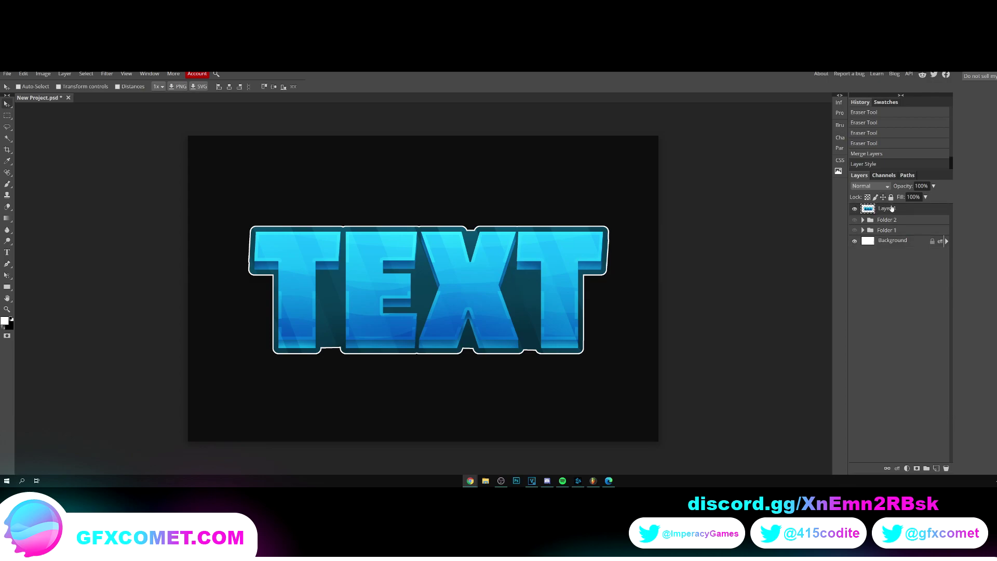
# Duplicate the TEXT layer and scale the copy to about 173% across the canvas
pyautogui.moveTo(900, 211); pyautogui.dragTo(900, 216)
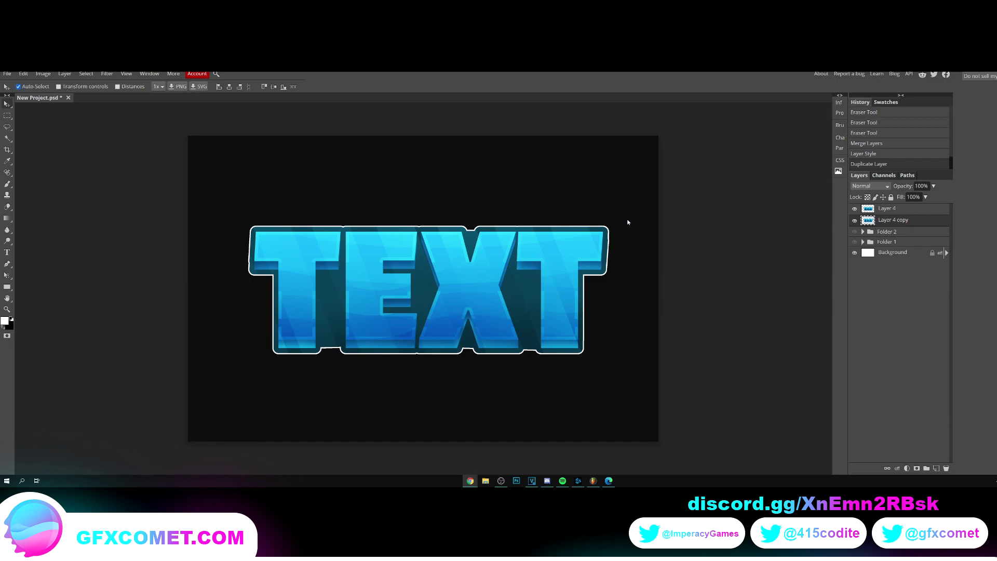
pyautogui.hotkey('ctrl', 't')
pyautogui.hotkey('ctrl', '-')
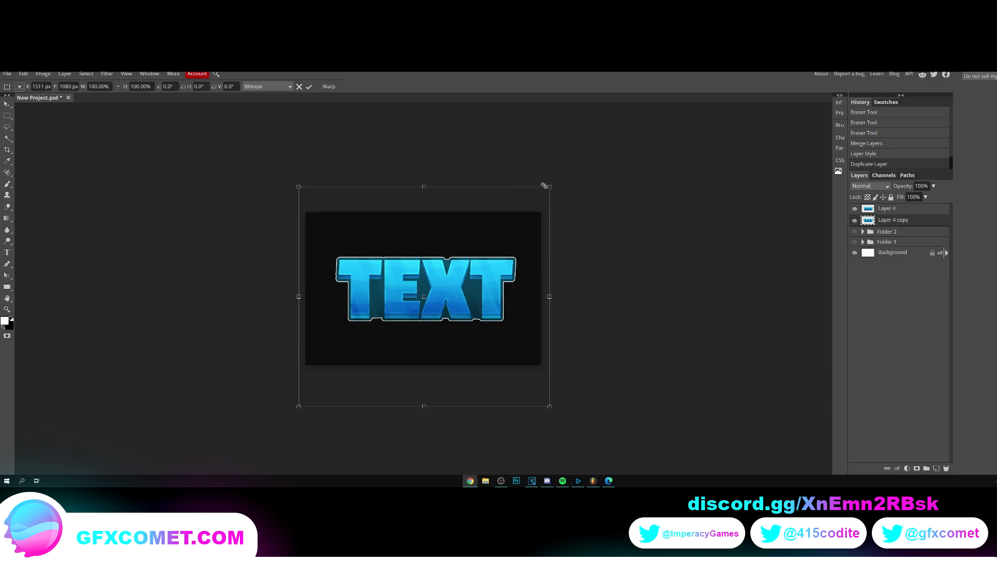
pyautogui.moveTo(550, 186); pyautogui.dragTo(669, 131)
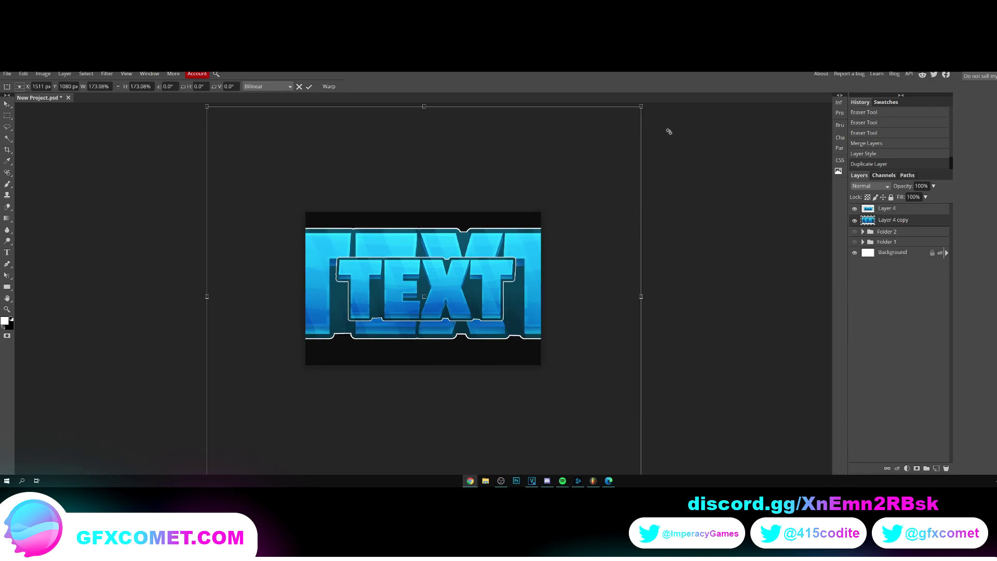
pyautogui.press('Return')
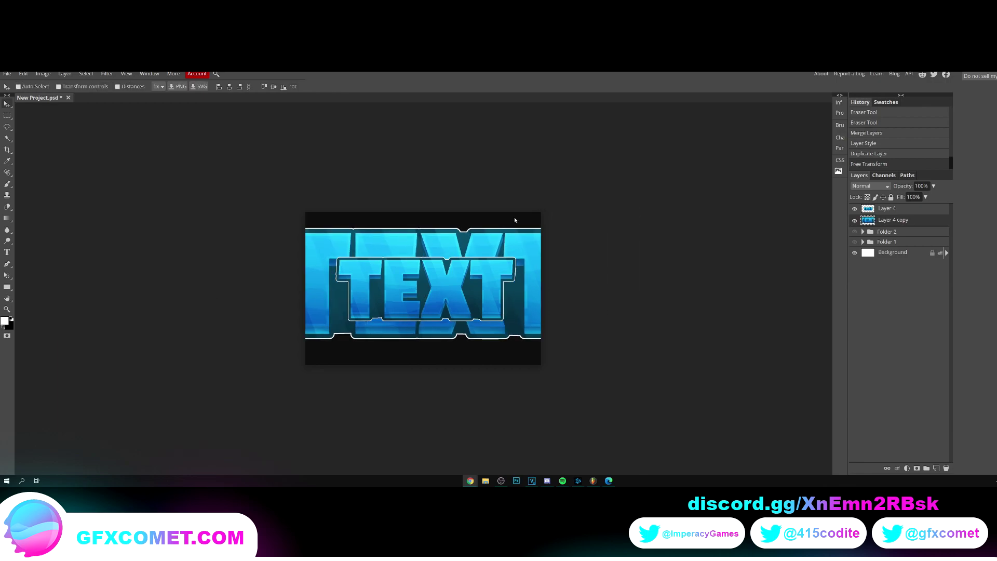
pyautogui.hotkey('ctrl', '+')
pyautogui.hotkey('ctrl', '+')
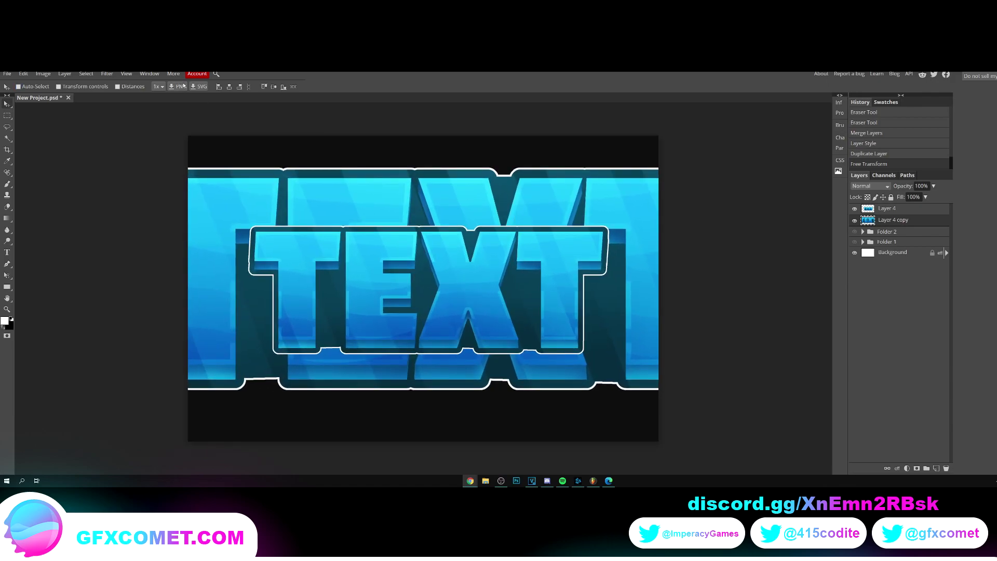
# Apply a 38 px Gaussian Blur to the enlarged text copy
pyautogui.click(107, 74)
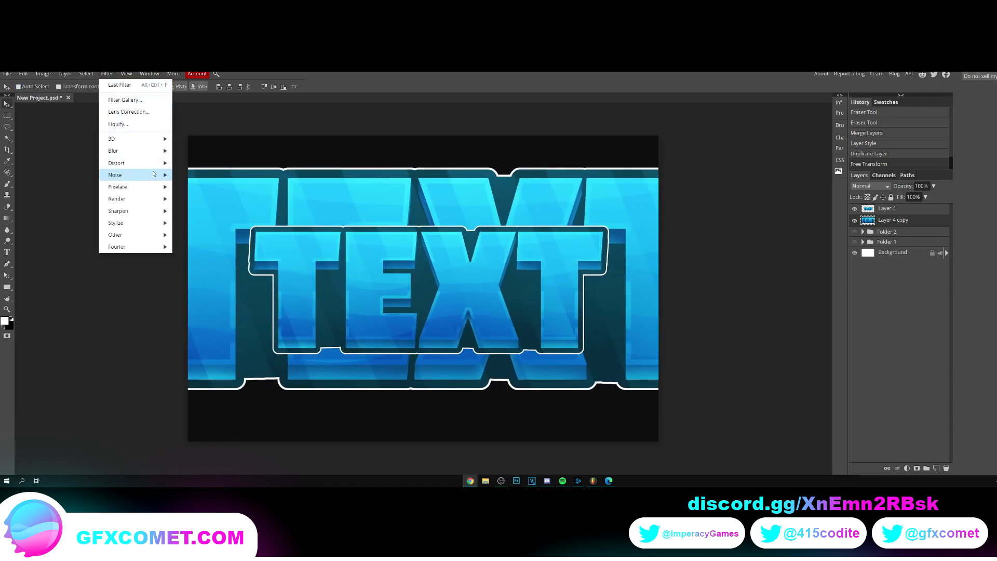
pyautogui.moveTo(153, 150)
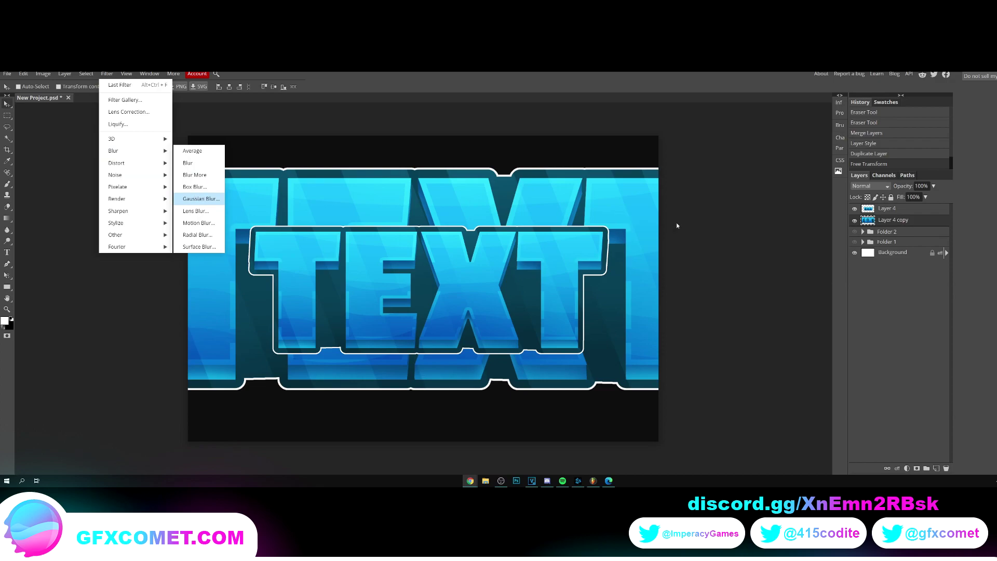
pyautogui.click(200, 198)
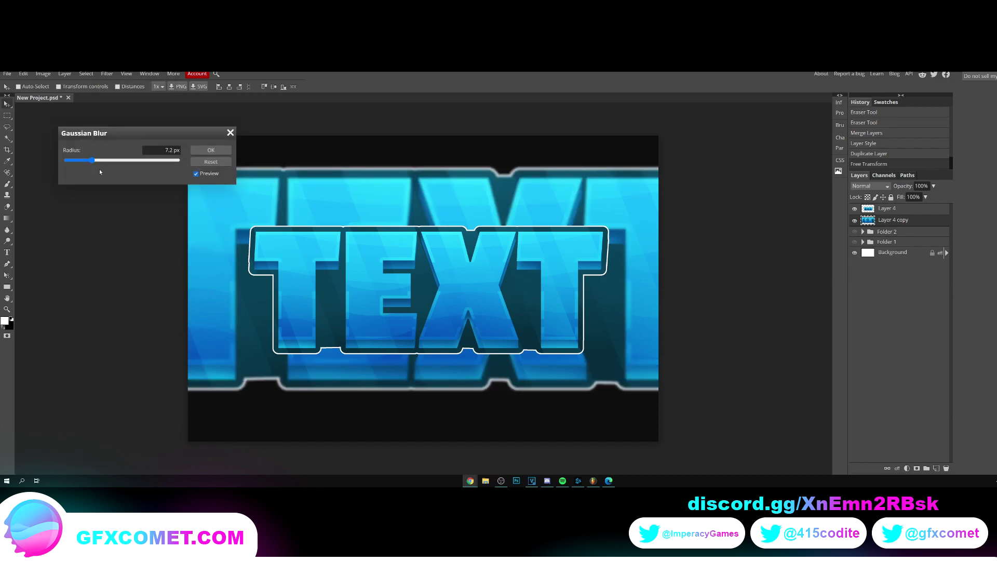
pyautogui.click(114, 163)
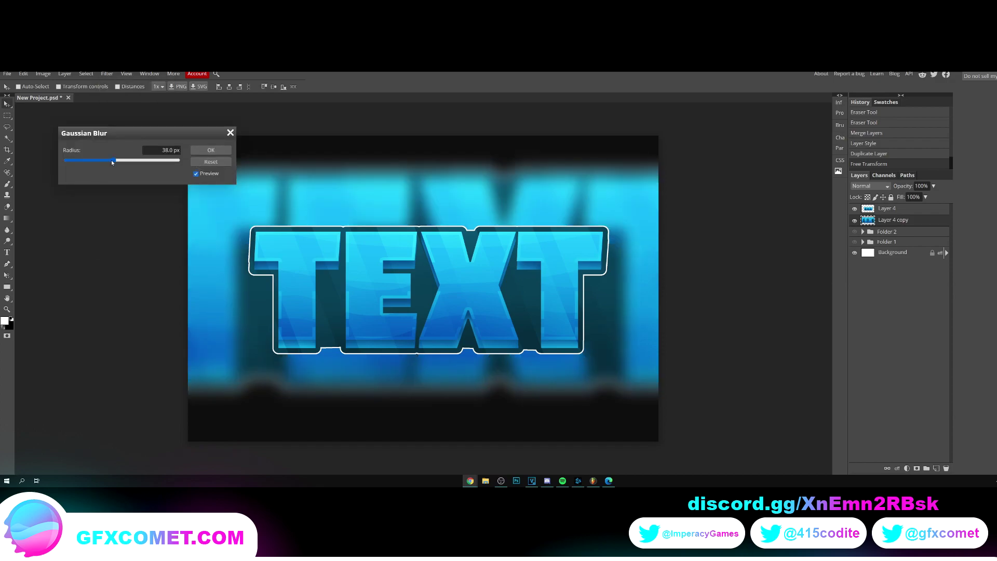
pyautogui.click(211, 149)
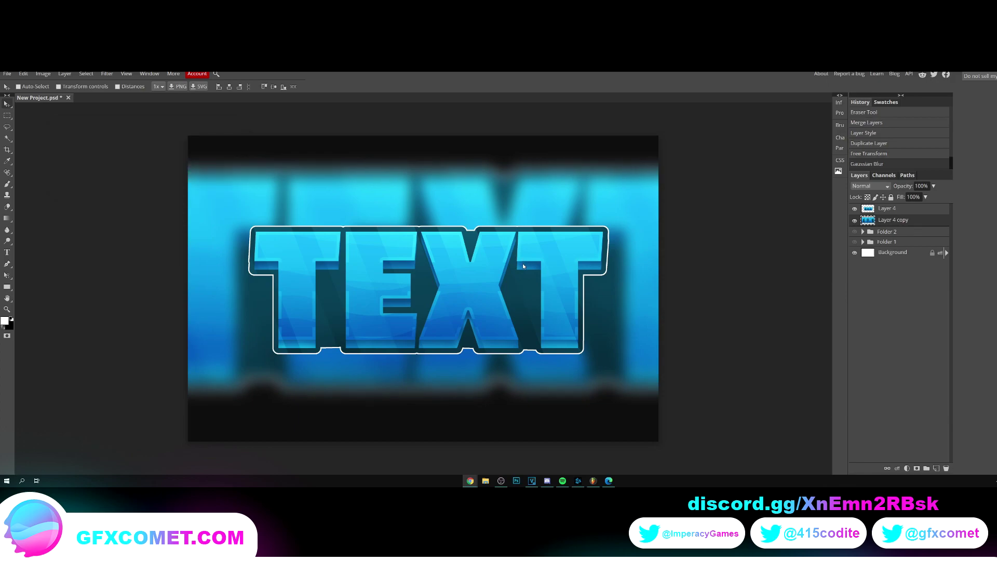
# Nudge the blurred copy down, fade it to 9% opacity, and duplicate Layer 4 again
pyautogui.hotkey('shift', 'Down')
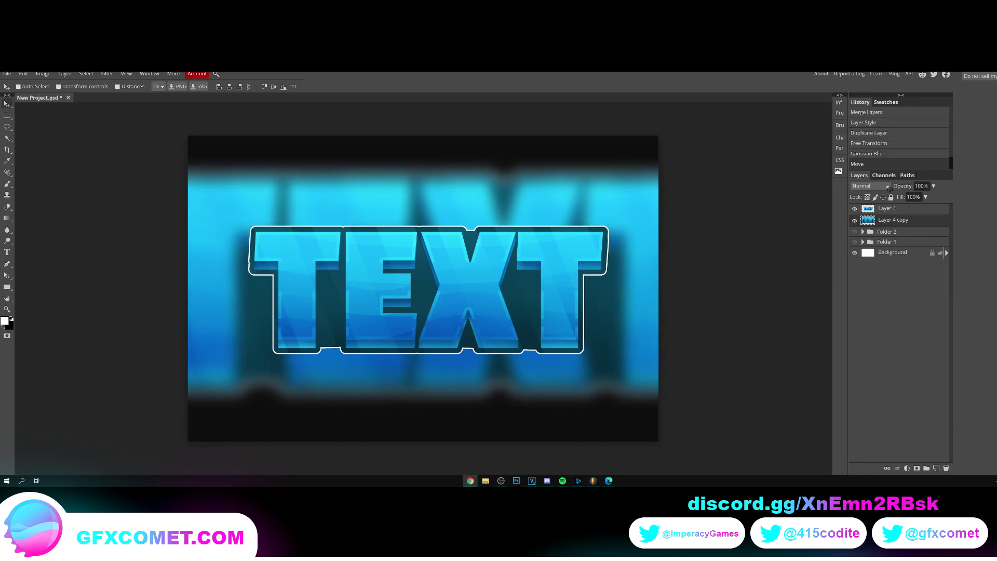
pyautogui.moveTo(890, 189); pyautogui.dragTo(858, 196)
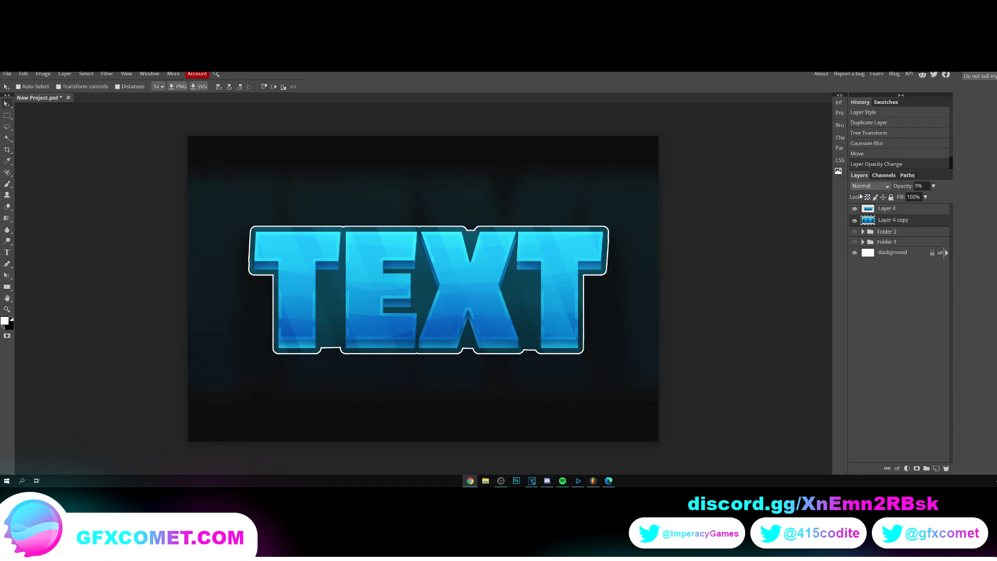
pyautogui.moveTo(861, 196); pyautogui.dragTo(893, 215)
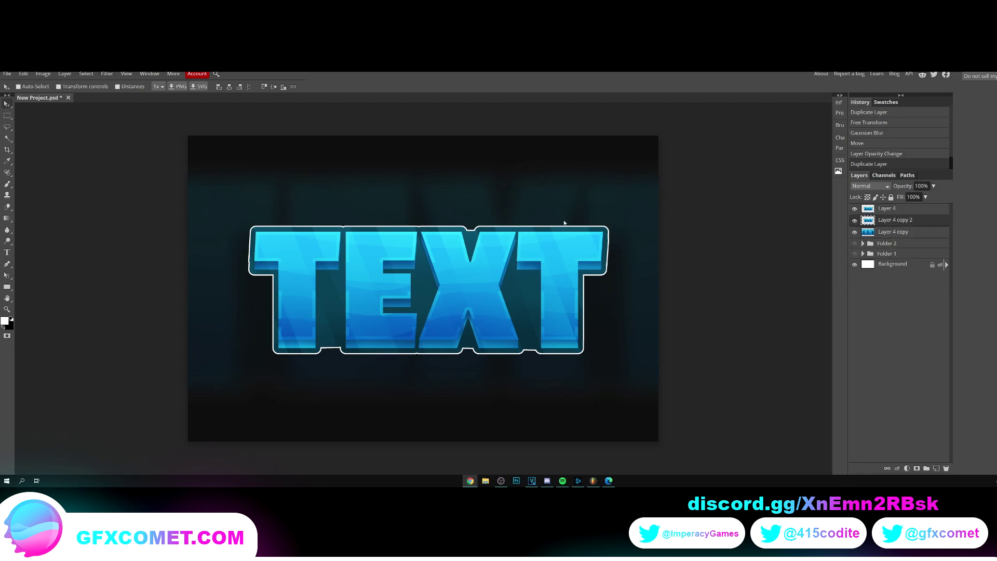
# Enlarge the new text copy slightly beyond the original
pyautogui.hotkey('ctrl', 't')
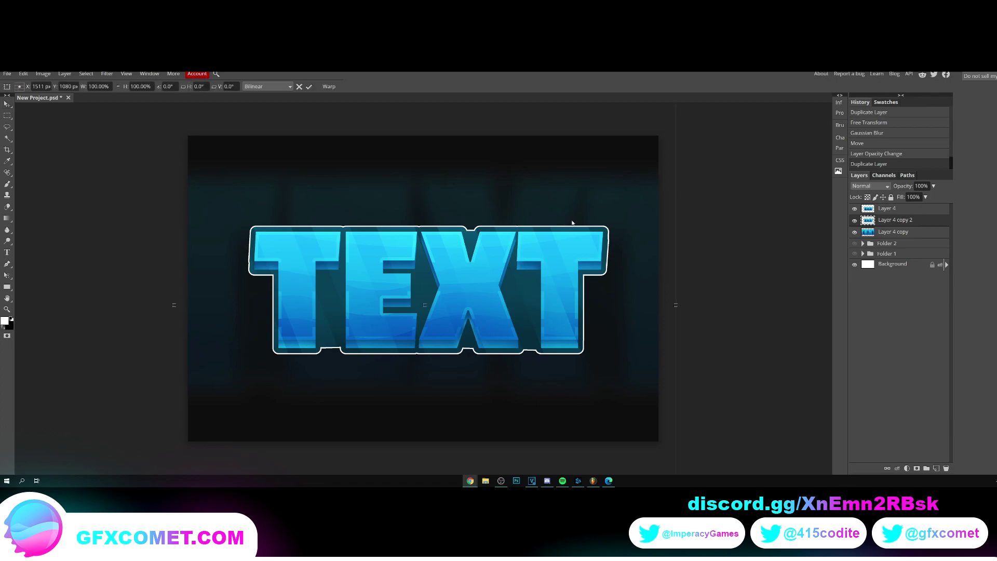
pyautogui.scroll(-2, 685, 122)
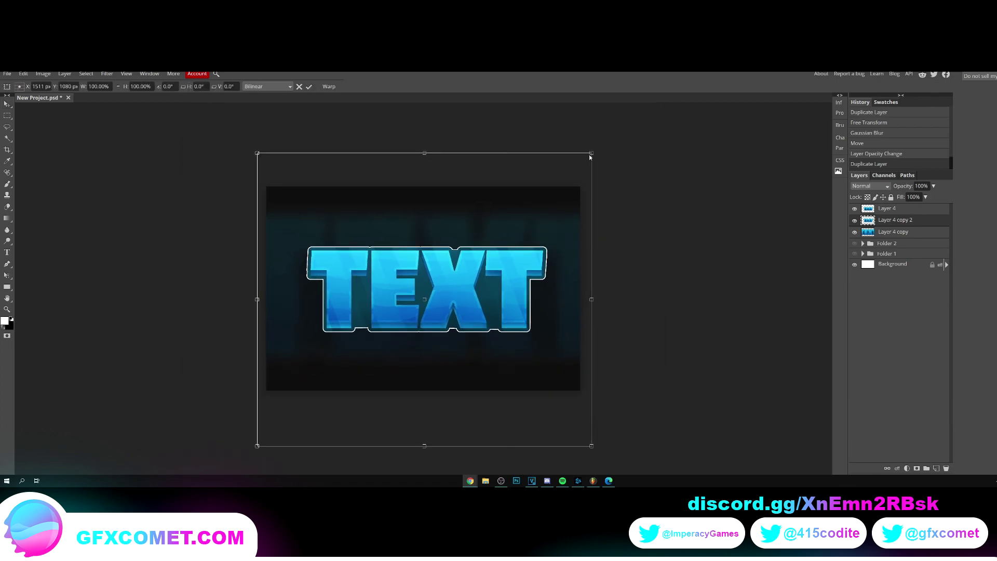
pyautogui.moveTo(592, 152); pyautogui.dragTo(595, 150)
pyautogui.press('Return')
pyautogui.hotkey('ctrl', '+')
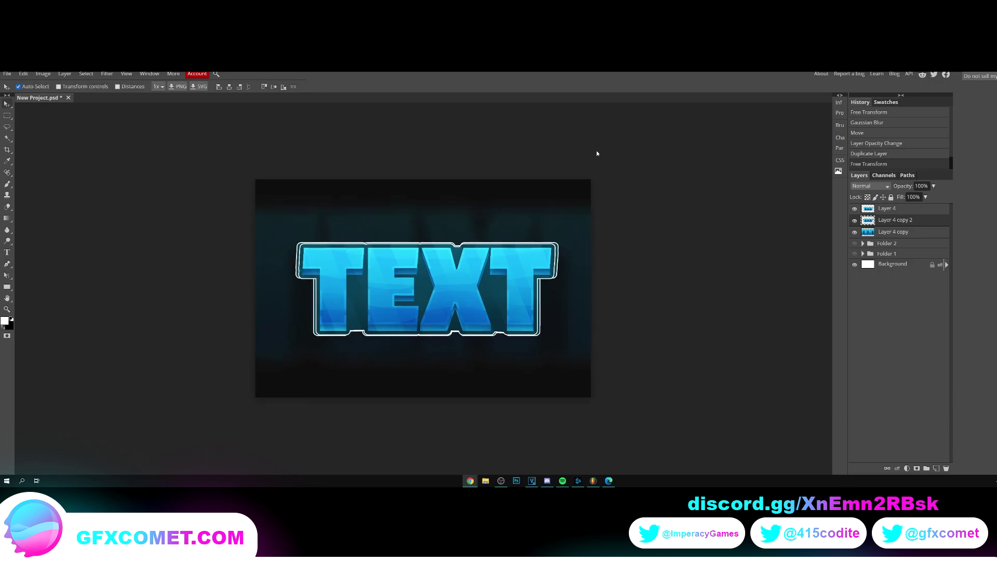
# Blur the new copy 38 px at about 50% opacity, and add empty Layer 5 above Layer 4
pyautogui.click(106, 73)
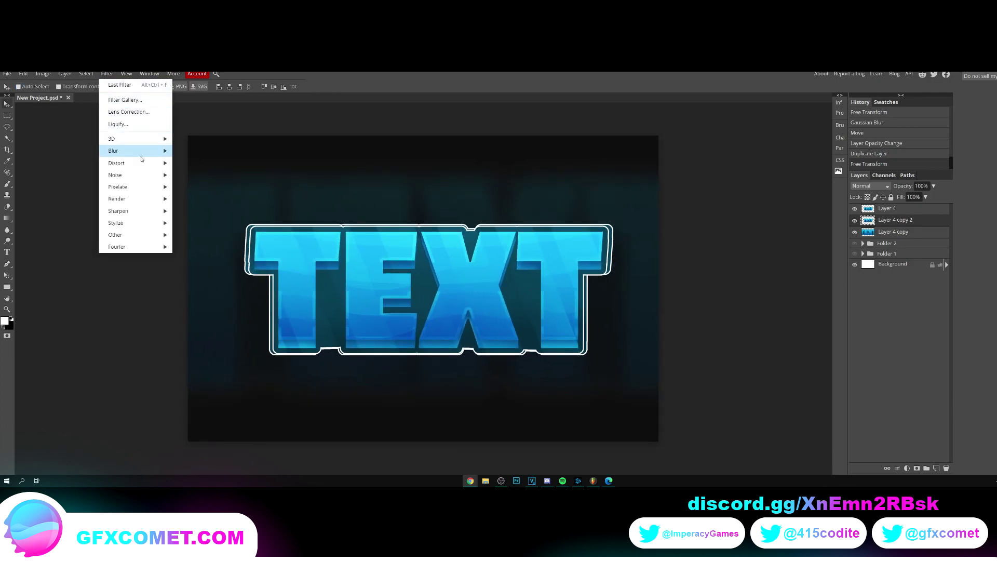
pyautogui.moveTo(113, 151)
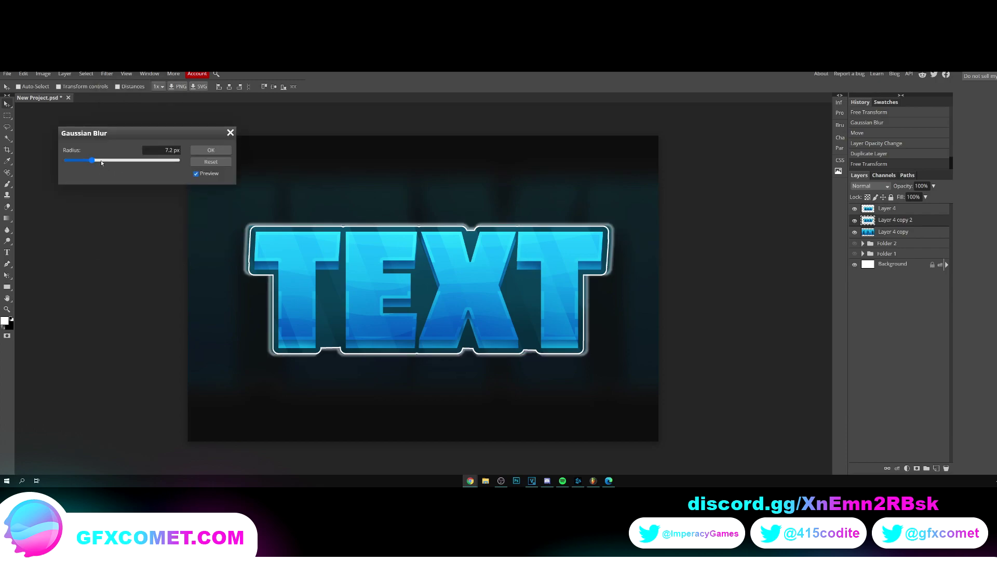
pyautogui.moveTo(102, 163); pyautogui.dragTo(107, 163)
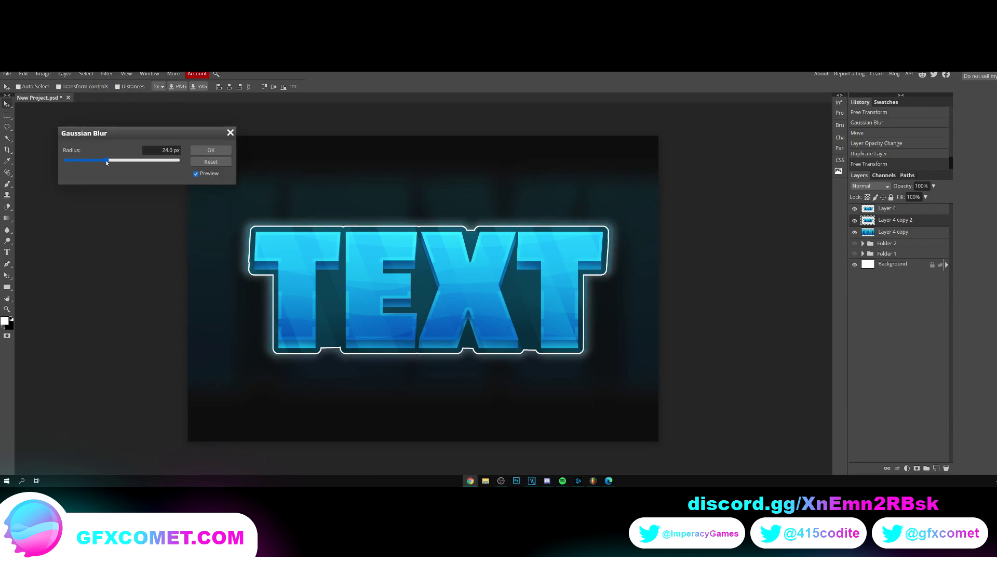
pyautogui.click(211, 150)
pyautogui.moveTo(896, 186); pyautogui.dragTo(886, 188)
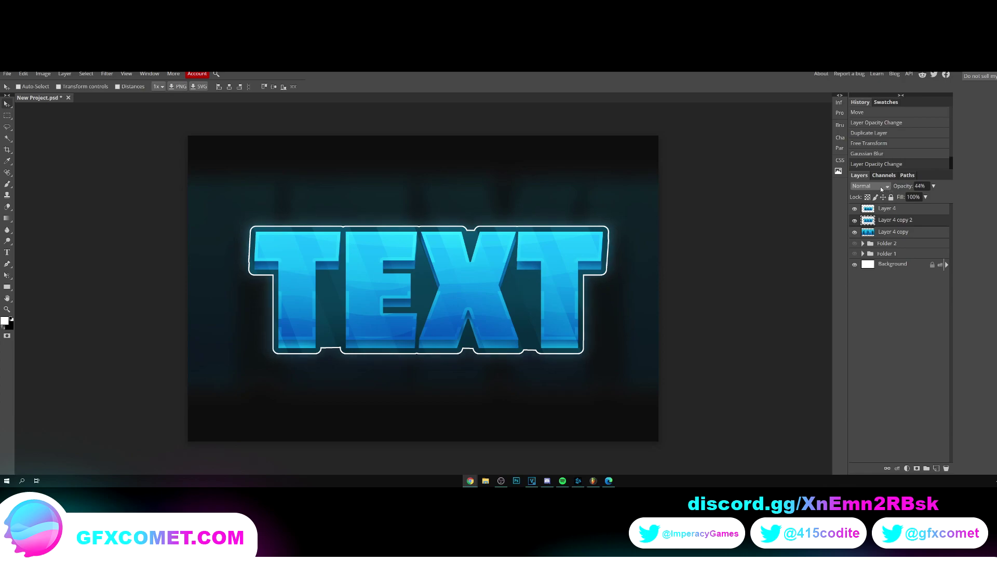
pyautogui.moveTo(883, 190); pyautogui.dragTo(886, 190)
pyautogui.click(914, 212)
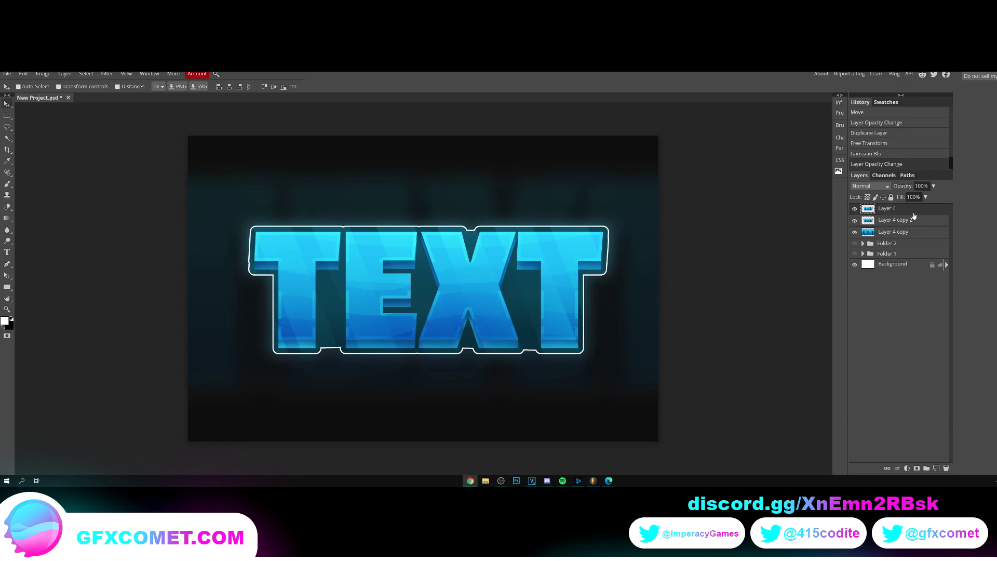
pyautogui.click(936, 469)
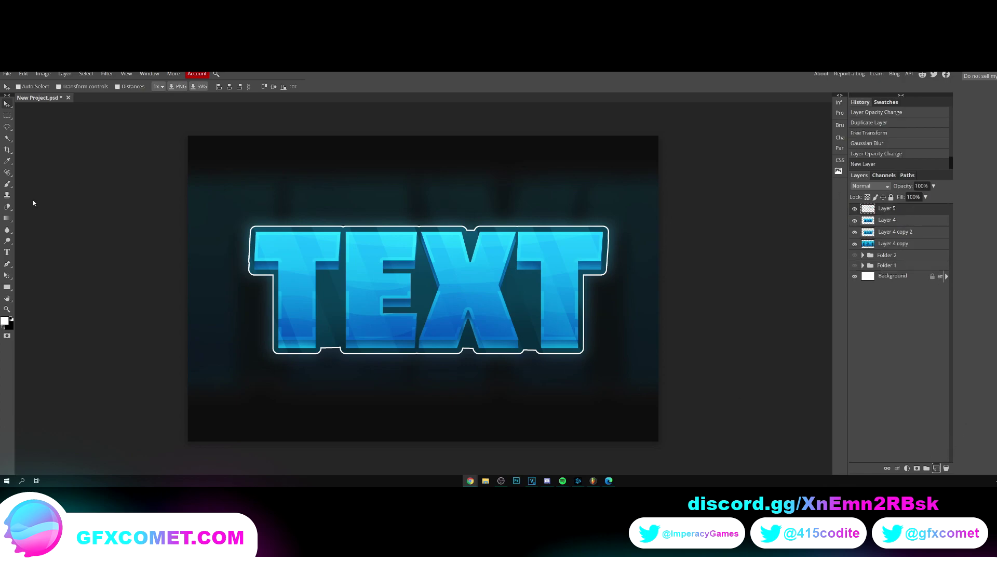
# Paint a soft white light at the top of the canvas with a 0%-hardness brush enlarged to 2000 px
pyautogui.press('b')
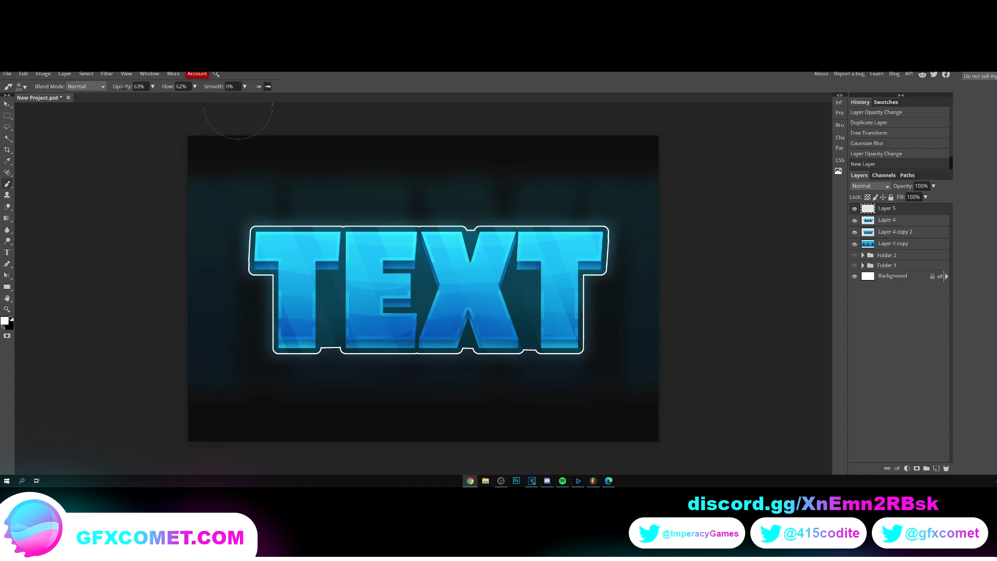
pyautogui.click(21, 87)
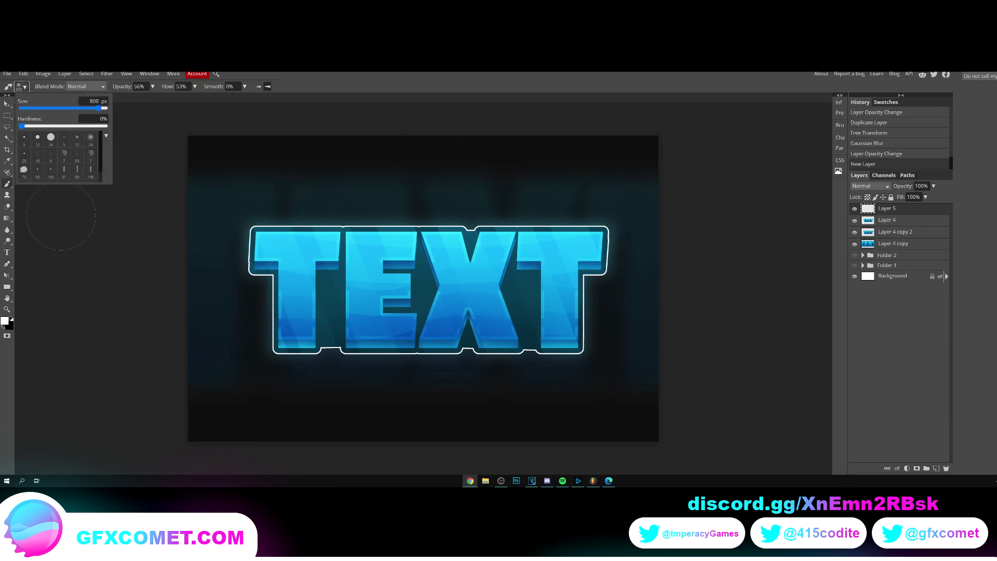
pyautogui.click(71, 222)
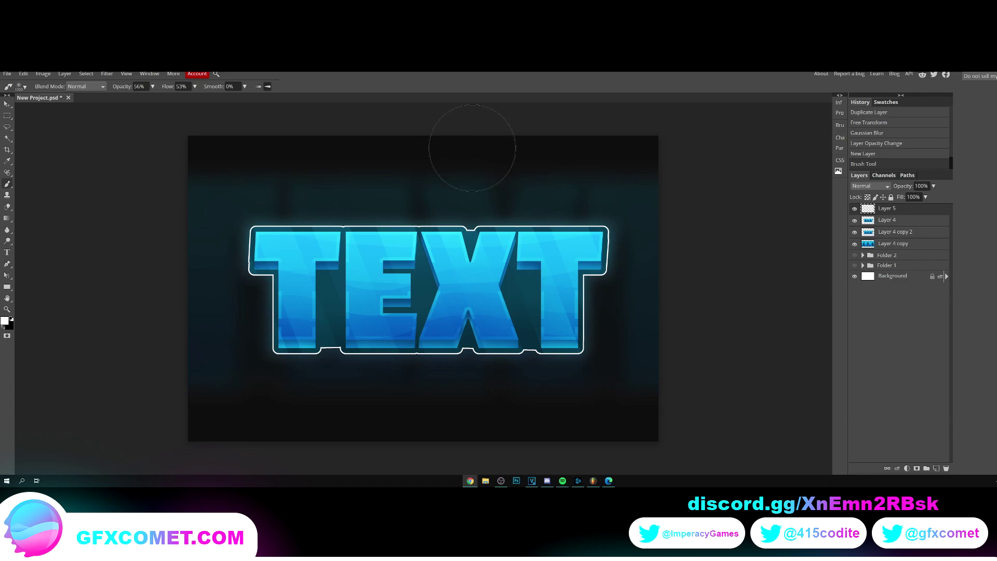
pyautogui.press(']')
pyautogui.press(']')
pyautogui.press(']')
pyautogui.press(']')
pyautogui.press(']')
pyautogui.press(']')
pyautogui.press(']')
pyautogui.press(']')
pyautogui.press(']')
pyautogui.press(']')
pyautogui.press(']')
pyautogui.click(424, 132)
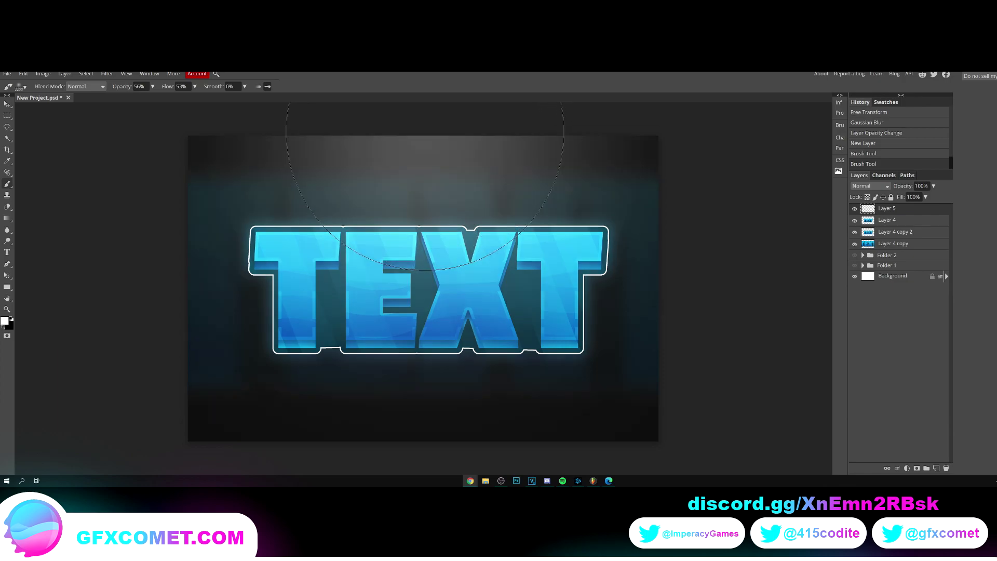
# Set Layer 5's blend mode to Overlay
pyautogui.press('v')
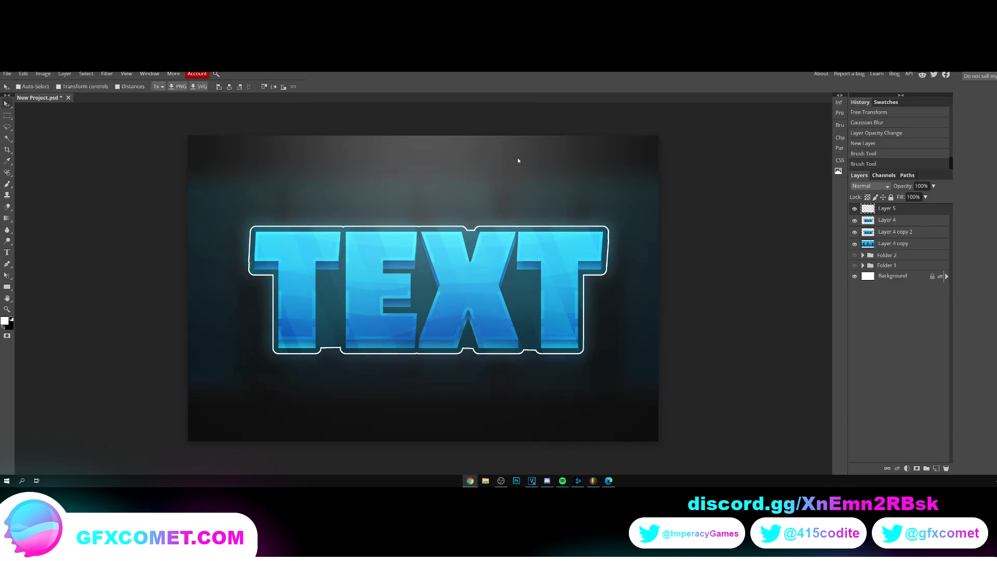
pyautogui.click(870, 186)
pyautogui.click(870, 300)
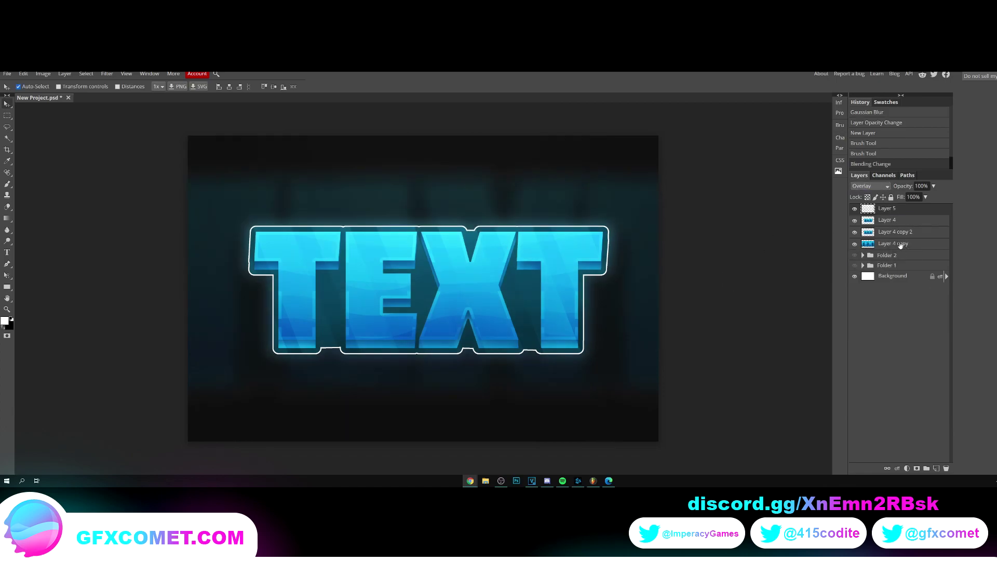
# Duplicate Layer 5 and set the copy to Normal blending at about one-third opacity
pyautogui.hotkey('ctrl', 'j')
pyautogui.click(872, 186)
pyautogui.click(870, 196)
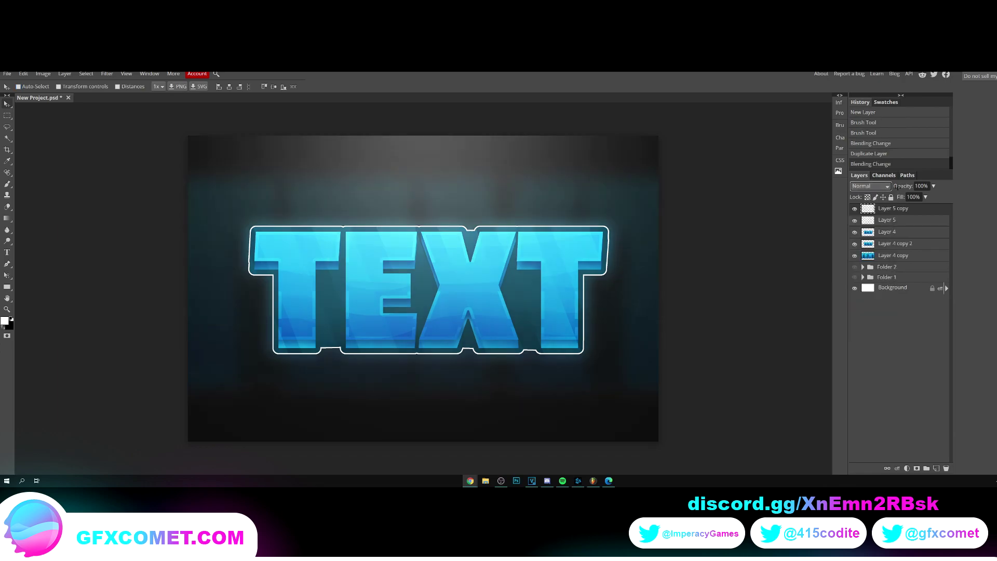
pyautogui.press('5')
pyautogui.press('1')
pyautogui.press('3')
pyautogui.press('6')
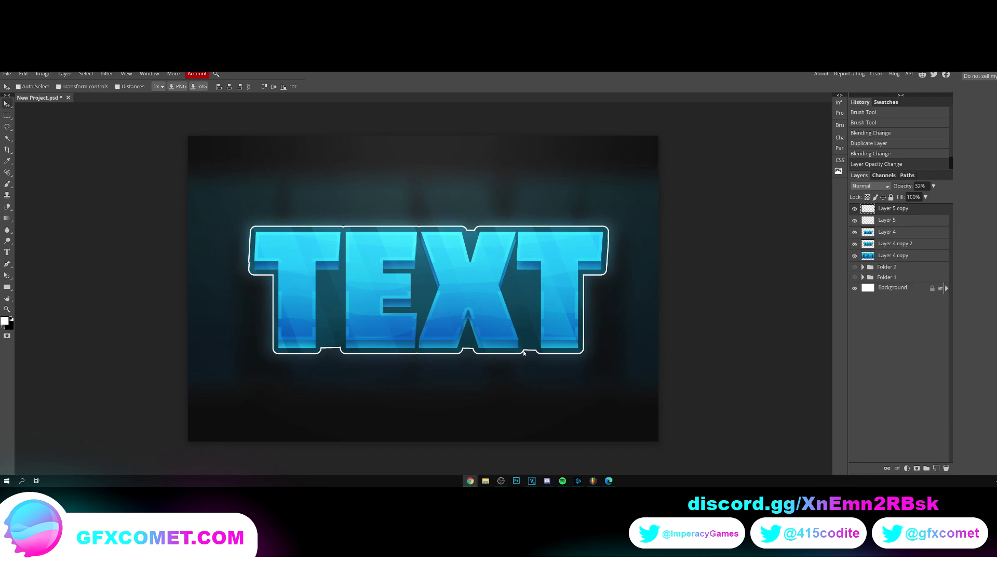
pyautogui.press('t')
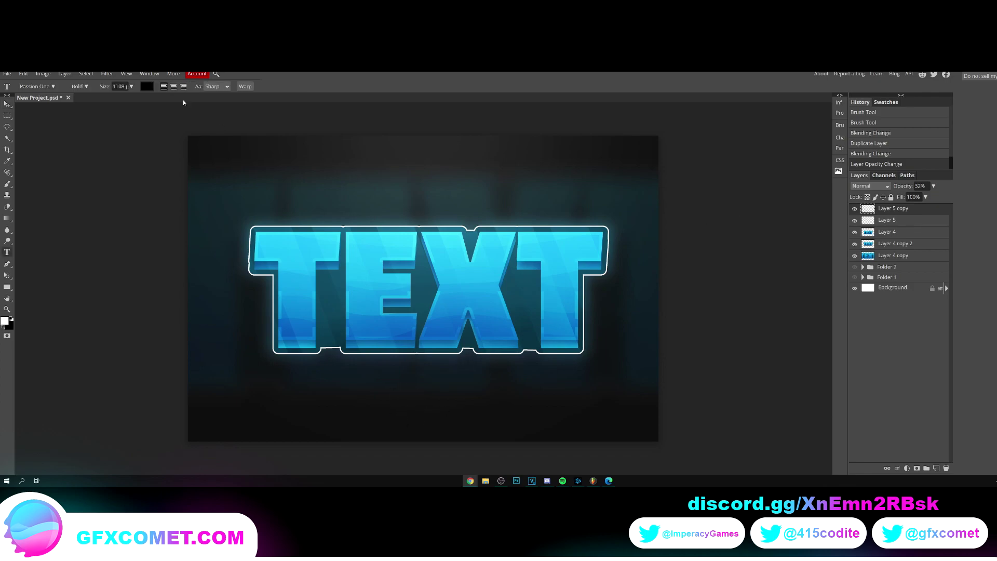
# Set the text colour to white and start a caption line below the logo
pyautogui.click(147, 86)
pyautogui.click(750, 269)
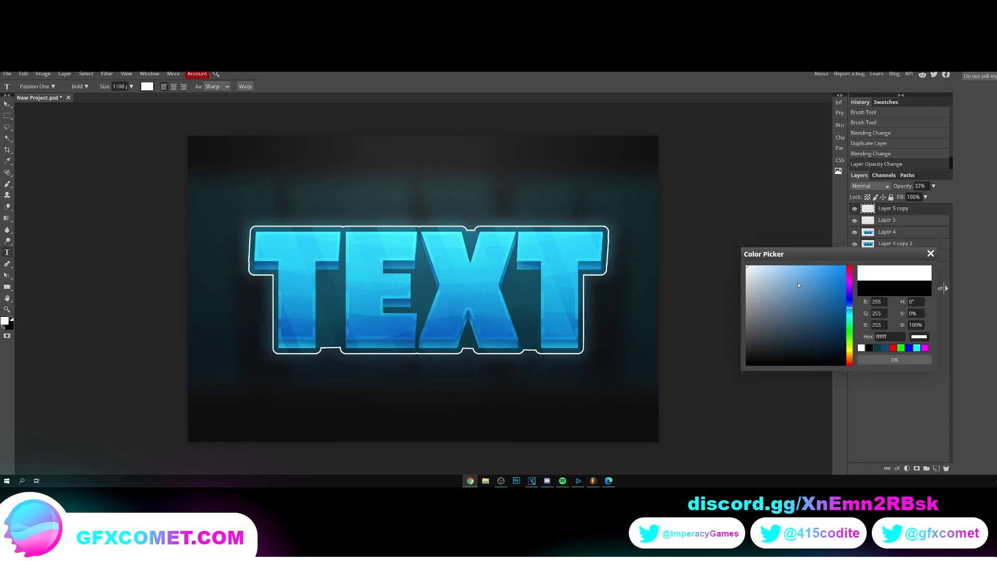
pyautogui.click(894, 359)
pyautogui.click(410, 415)
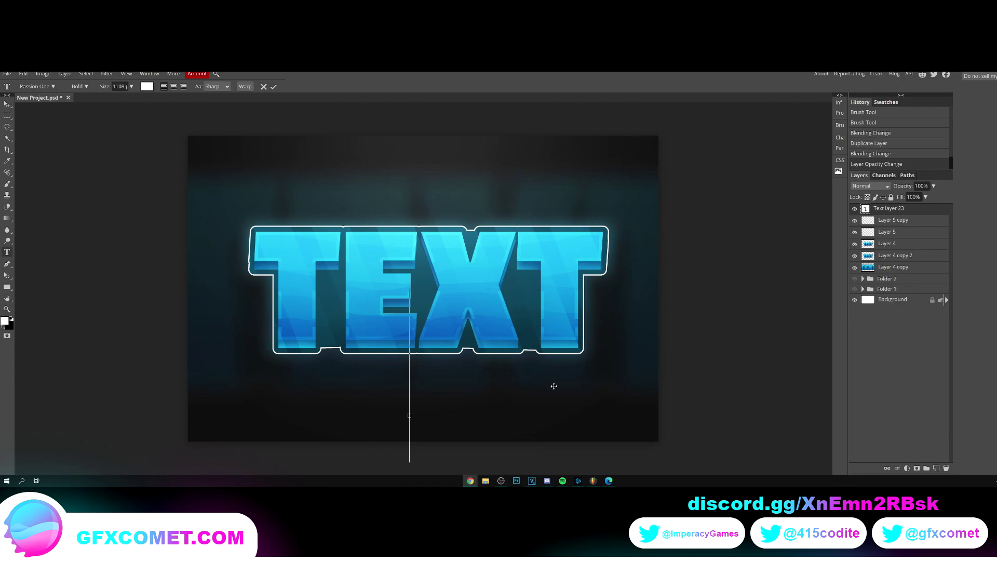
pyautogui.write('L')
pyautogui.press('BackSpace')
# Set the font size to 30 px and type the caption 'like this video for more'
pyautogui.click(119, 86)
pyautogui.write('30')
pyautogui.press('Return')
pyautogui.write('e this')
pyautogui.press('Return')
pyautogui.write('video for more')
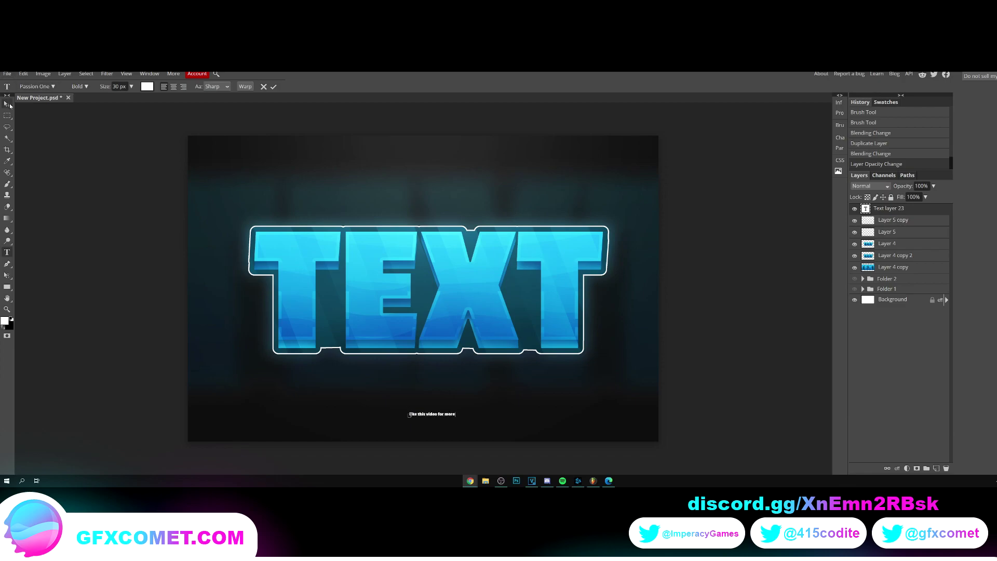
pyautogui.press('Escape')
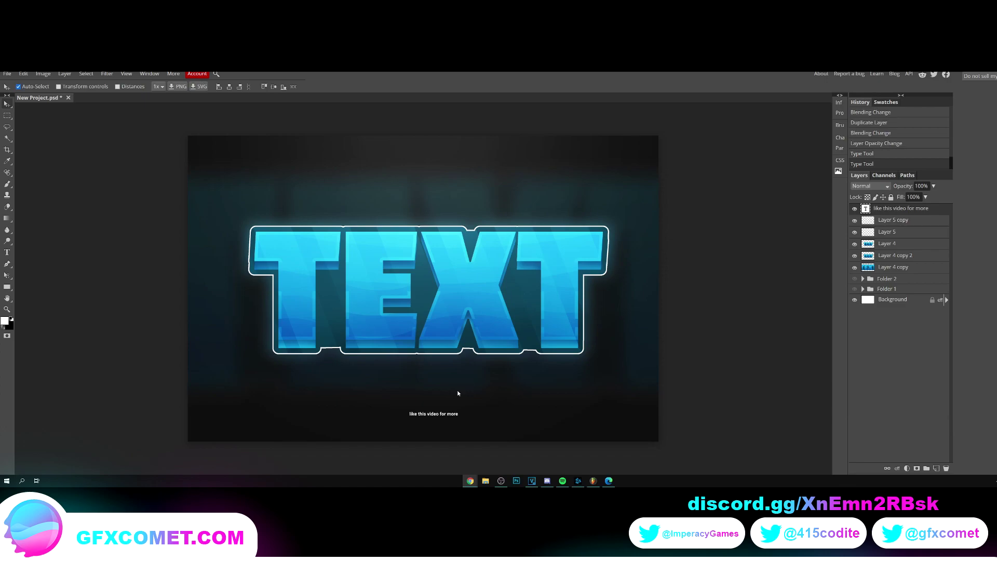
# Scale the caption up to about 346%
pyautogui.hotkey('ctrl', 't')
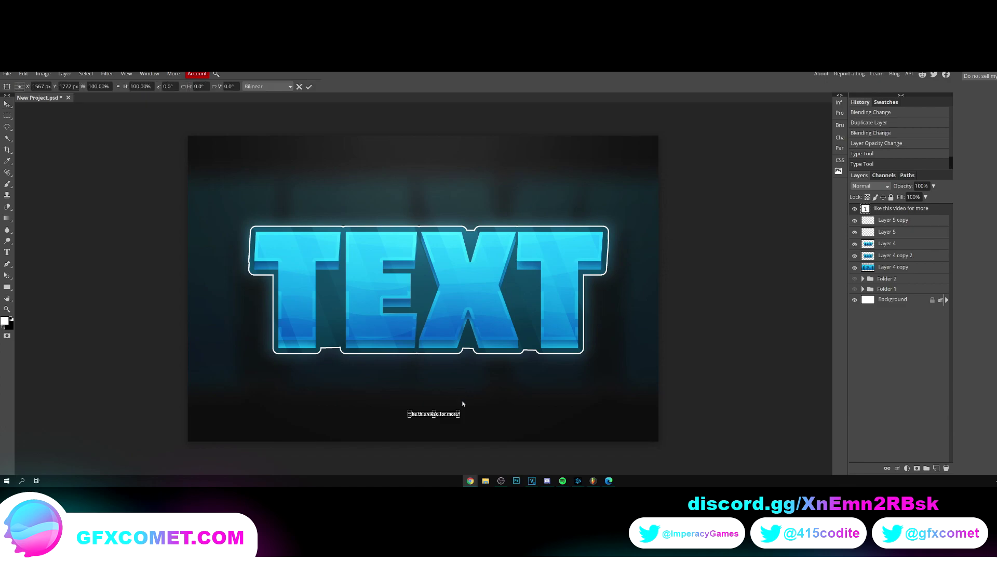
pyautogui.moveTo(459, 410)
pyautogui.mouseDown()
pyautogui.moveTo(478, 403)
pyautogui.moveTo(469, 412)
pyautogui.mouseUp()
pyautogui.press('Return')
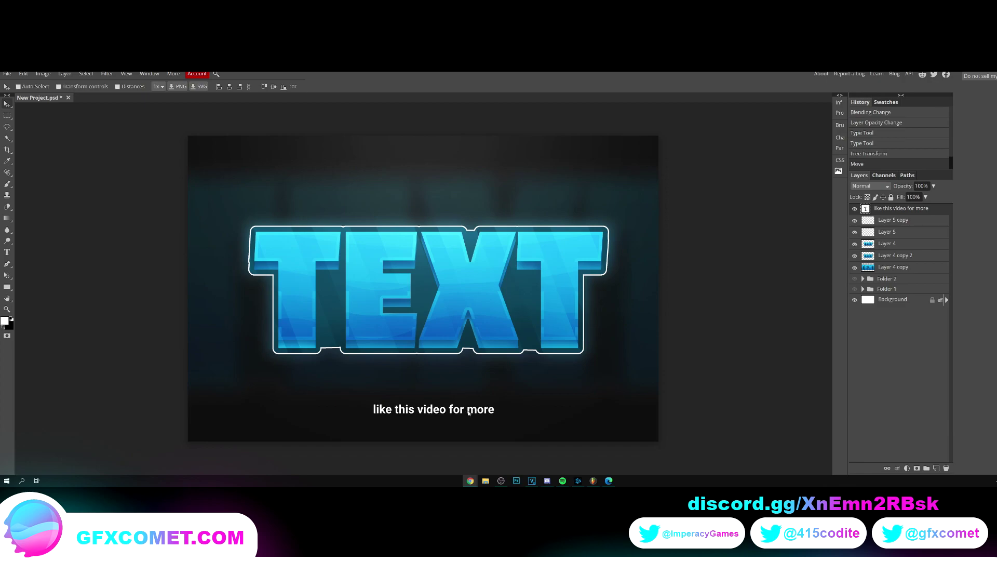
# Capitalise the caption's first letter so it reads 'Like this video for more'
pyautogui.press('t')
pyautogui.click(469, 412)
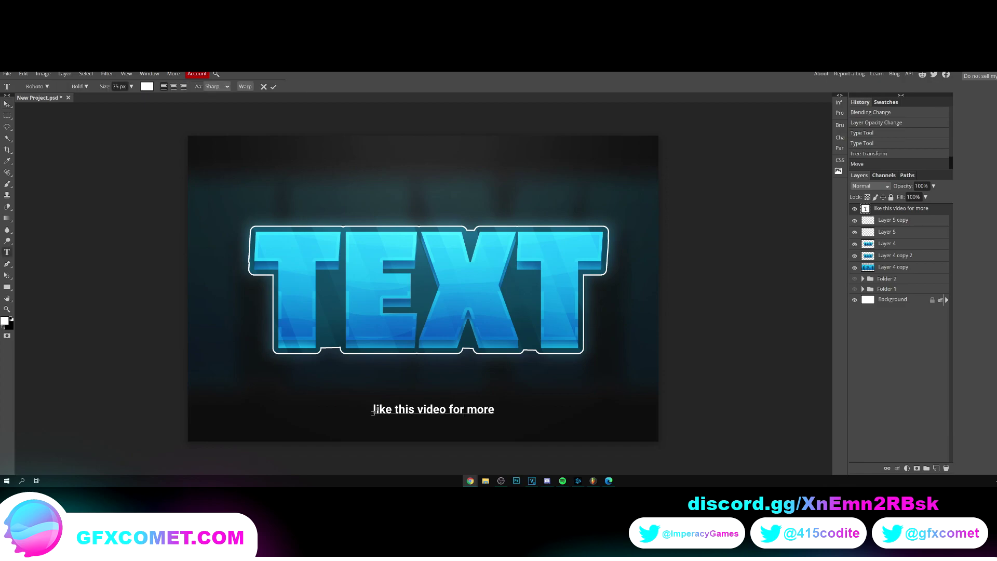
pyautogui.click(373, 410)
pyautogui.press('Delete')
pyautogui.write('L')
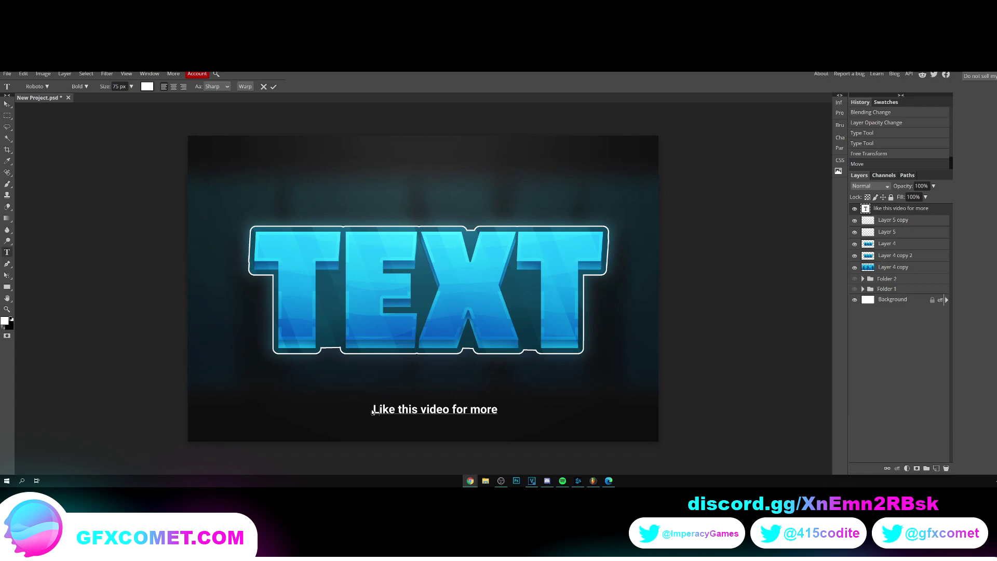
pyautogui.press('Escape')
# Centre the caption horizontally on the canvas
pyautogui.press('v')
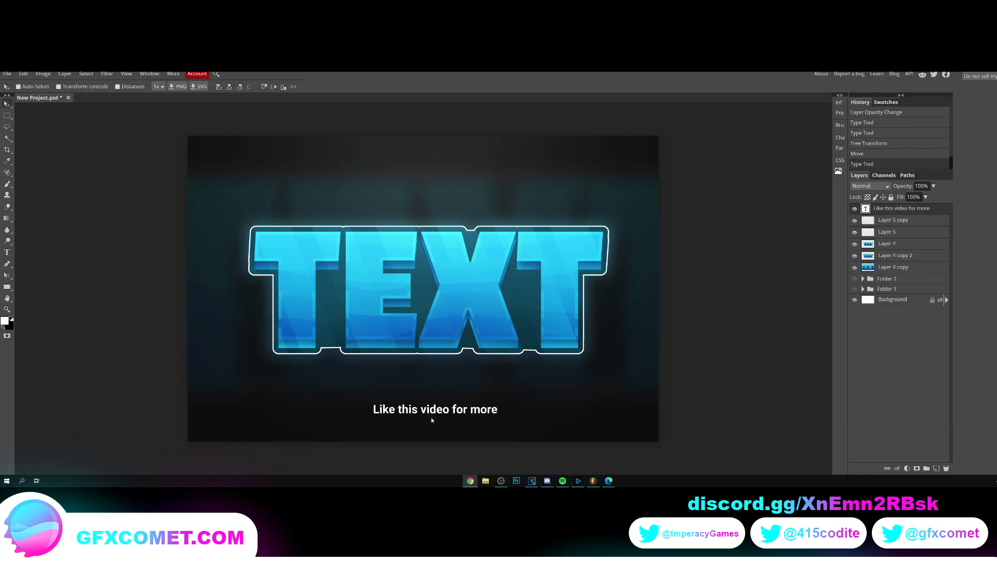
pyautogui.hotkey('ctrl', 'a')
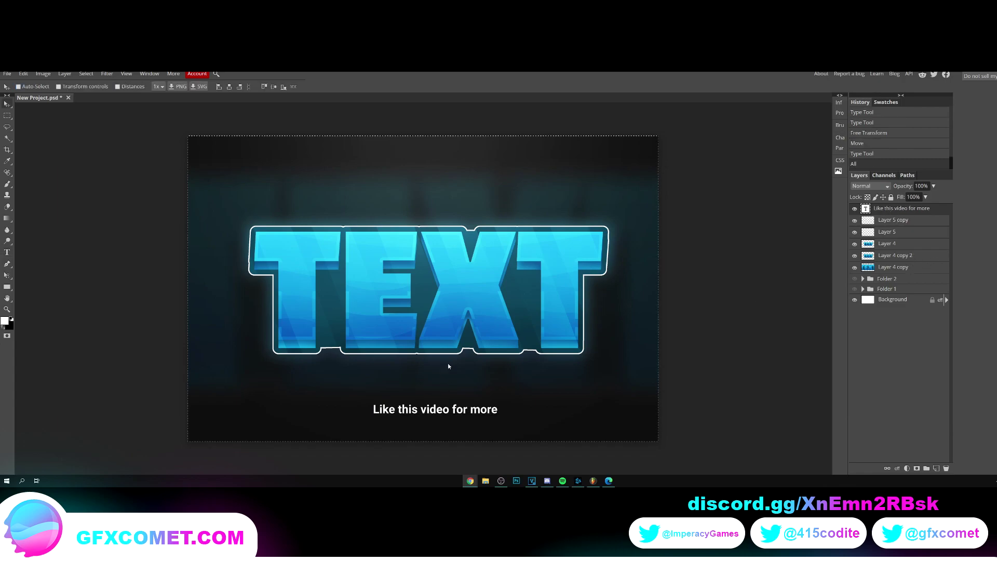
pyautogui.click(229, 87)
pyautogui.hotkey('ctrl', 'd')
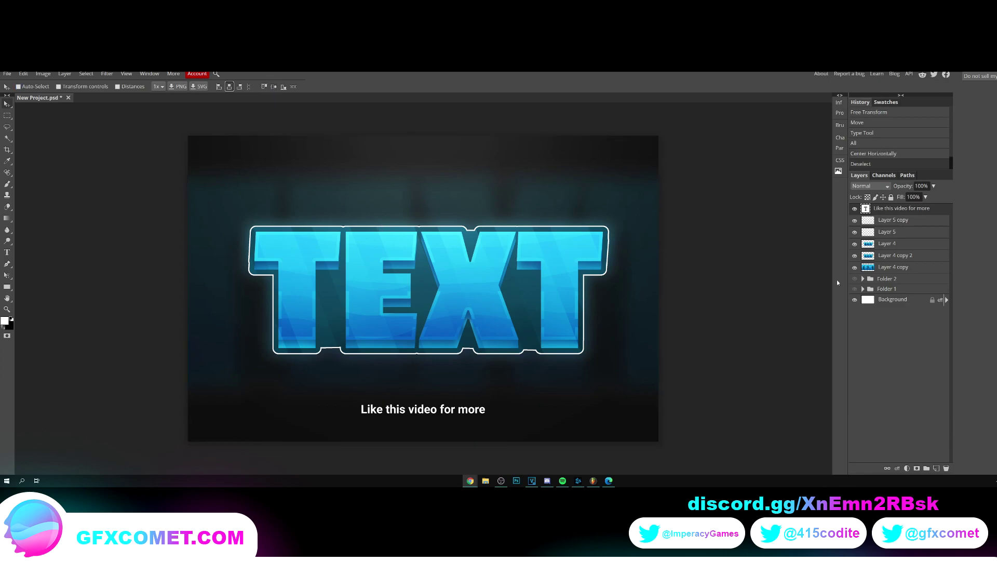
# Centre the TEXT logo's Layer 4 horizontally and nudge it into its final position
pyautogui.click(889, 244)
pyautogui.hotkey('ctrl', 'a')
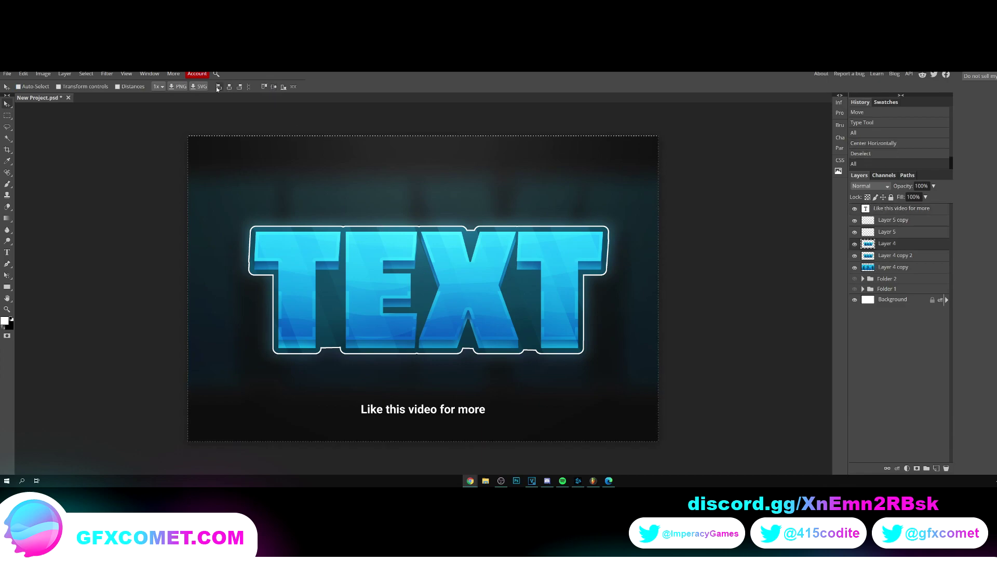
pyautogui.click(229, 86)
pyautogui.hotkey('ctrl', 'd')
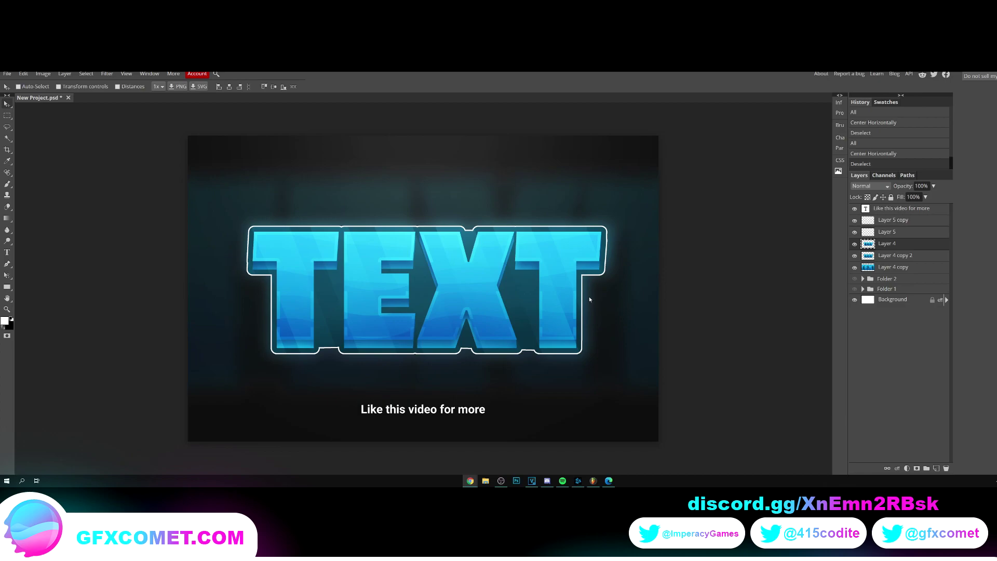
pyautogui.moveTo(589, 295); pyautogui.dragTo(589, 295)
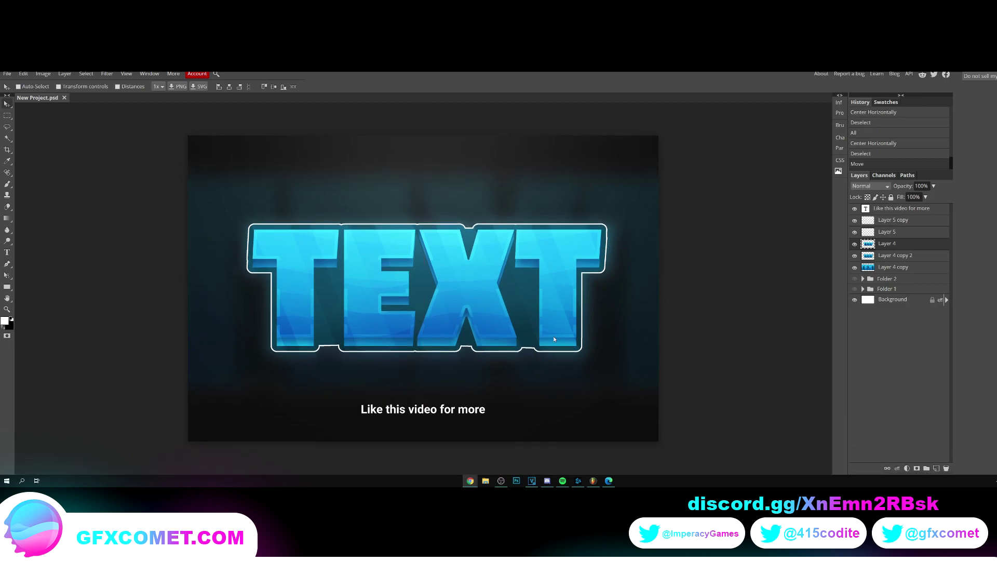